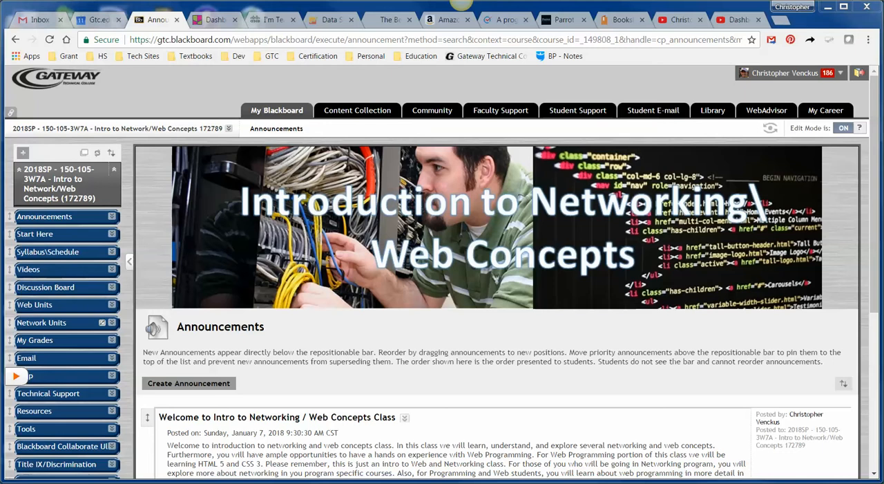
Step: Open Web: Unit A from the course's Web Units and go to the Create a Website assignment
{"action": "left_click", "coordinate": [78, 306]}
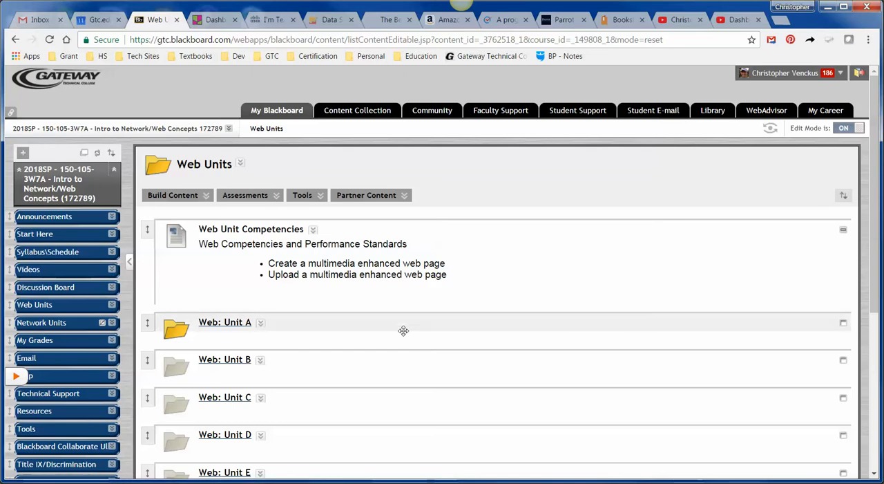
{"action": "left_click", "coordinate": [235, 325]}
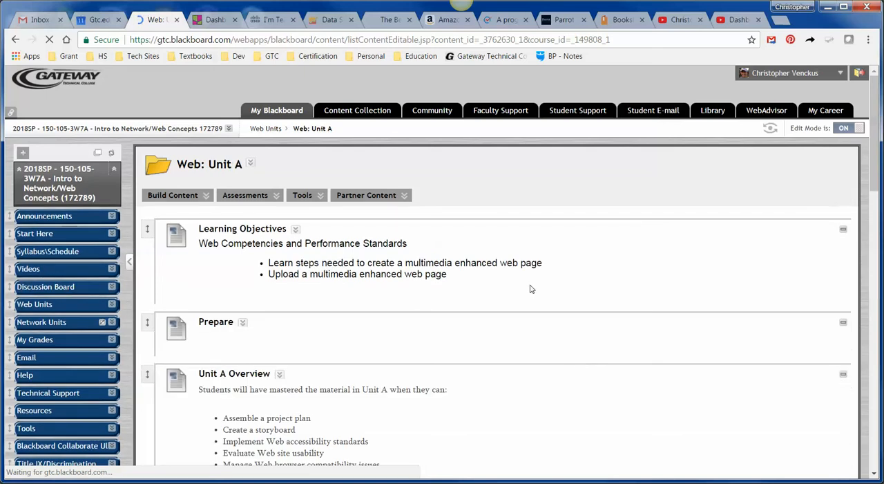
{"action": "scroll", "coordinate": [578, 340], "scroll_direction": "down", "scroll_amount": 3}
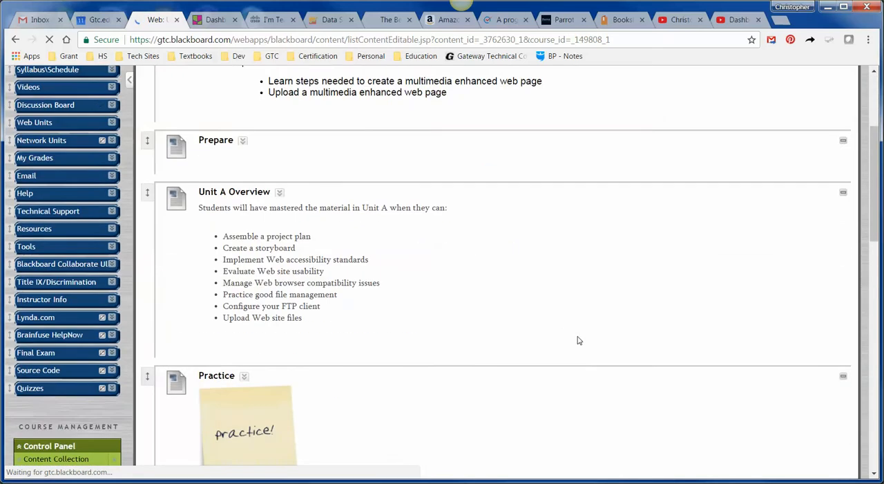
{"action": "scroll", "coordinate": [580, 339], "scroll_direction": "up", "scroll_amount": 3}
{"action": "scroll", "coordinate": [476, 338], "scroll_direction": "down", "scroll_amount": 3}
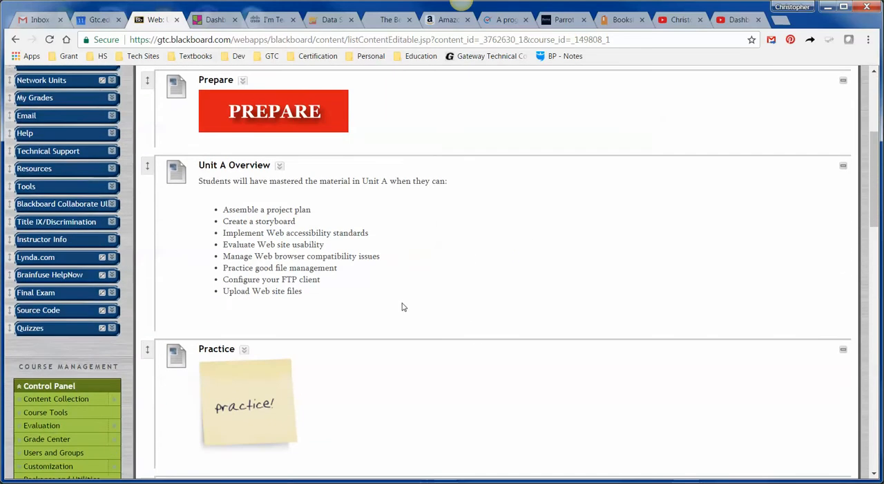
{"action": "scroll", "coordinate": [397, 304], "scroll_direction": "down", "scroll_amount": 2}
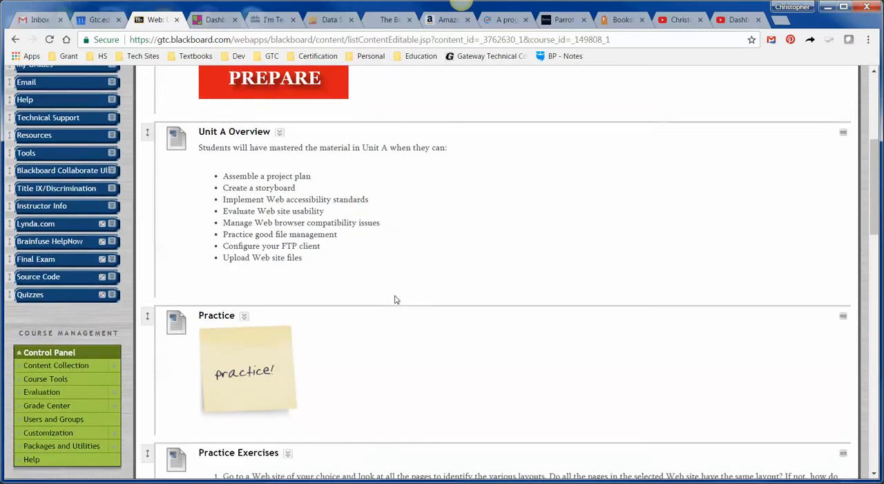
{"action": "scroll", "coordinate": [384, 306], "scroll_direction": "down", "scroll_amount": 7}
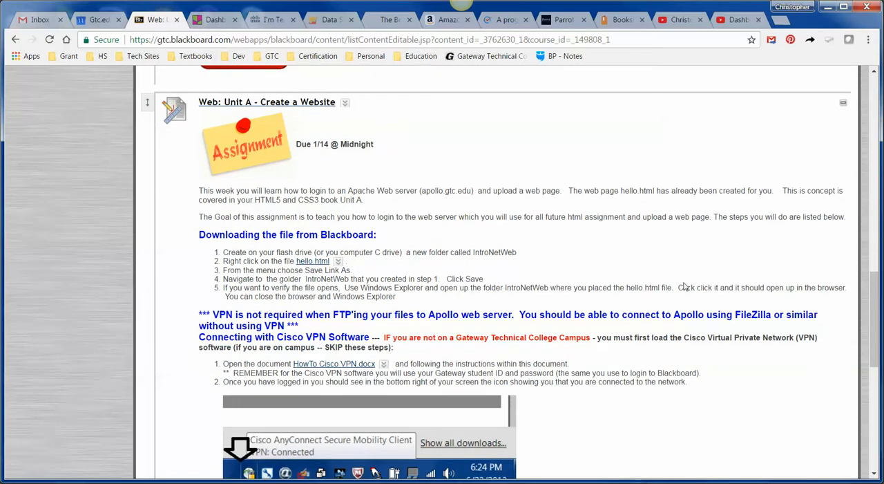
{"action": "mouse_move", "coordinate": [871, 301]}
{"action": "left_mouse_down"}
{"action": "mouse_move", "coordinate": [879, 387]}
{"action": "mouse_move", "coordinate": [865, 291]}
{"action": "left_mouse_up"}
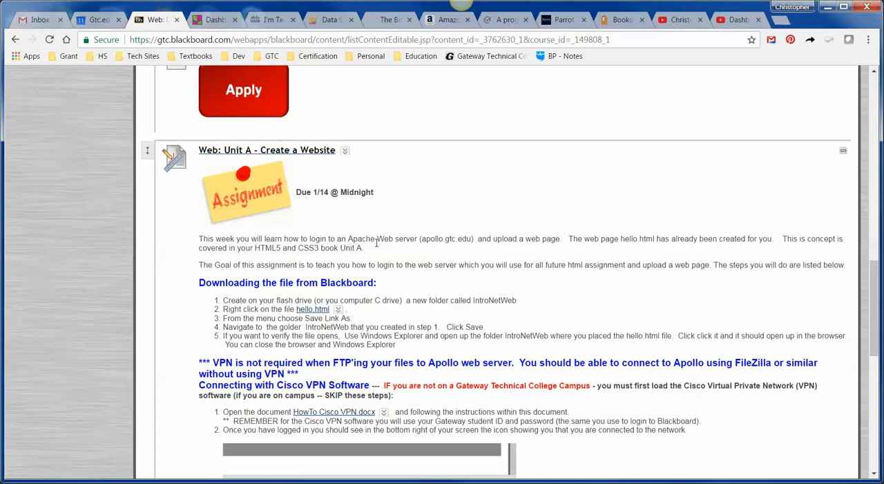
Step: Save the linked hello.html file to C:\xampp\htdocs as hello.html, replacing the existing copy
{"action": "right_click", "coordinate": [310, 312]}
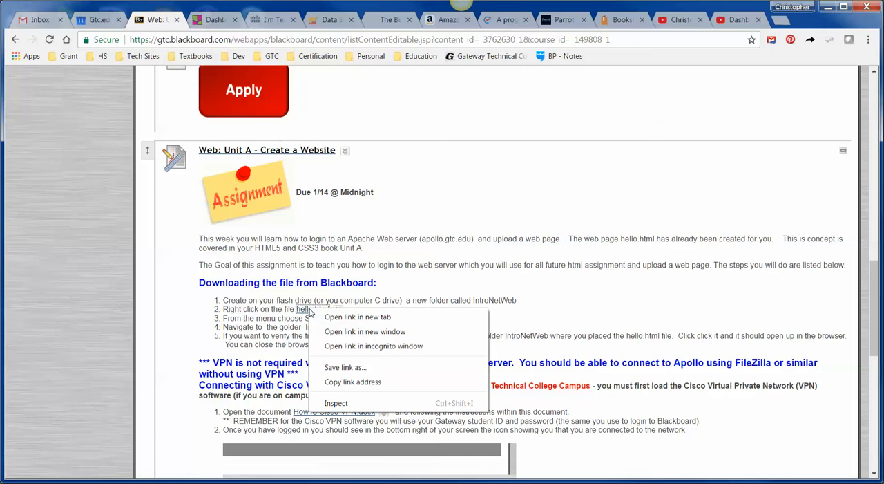
{"action": "left_click", "coordinate": [343, 368]}
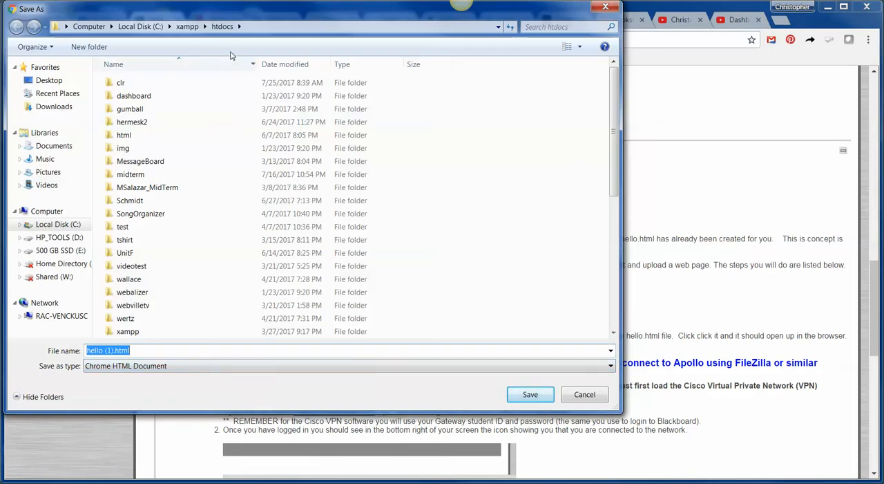
{"action": "left_click_drag", "start_coordinate": [238, 10], "coordinate": [319, 43]}
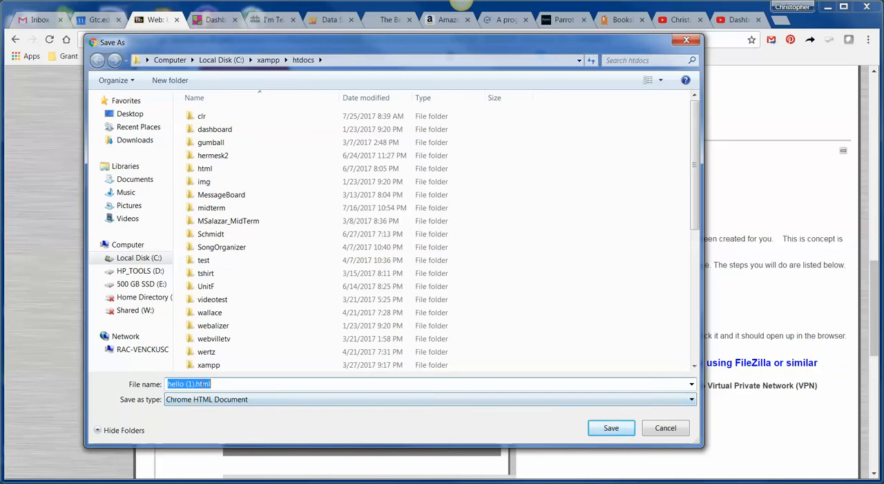
{"action": "left_click", "coordinate": [194, 384]}
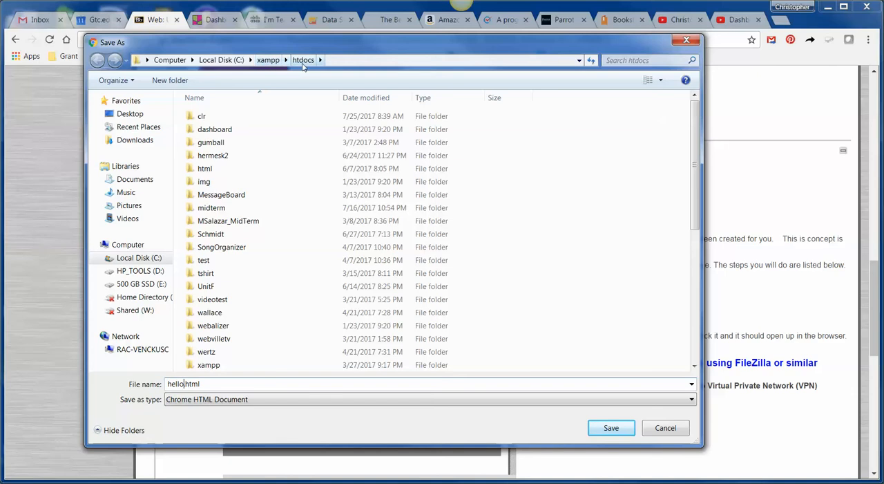
{"action": "left_click", "coordinate": [622, 428]}
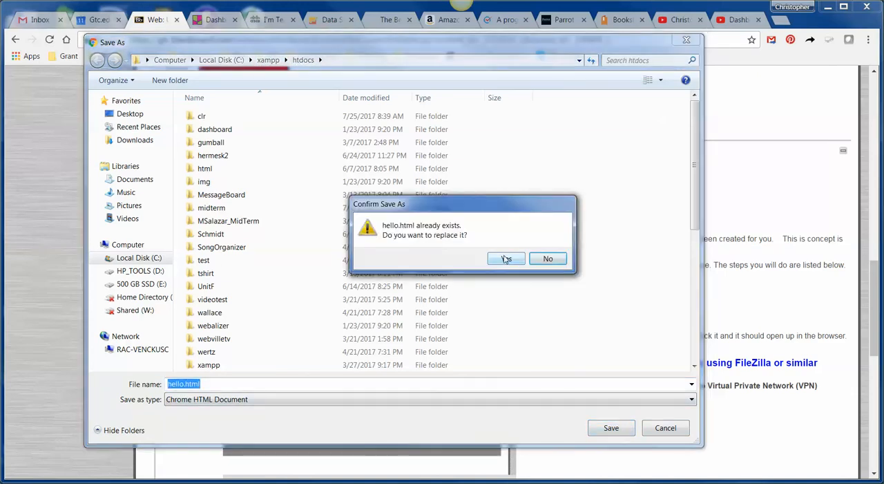
{"action": "left_click", "coordinate": [505, 260]}
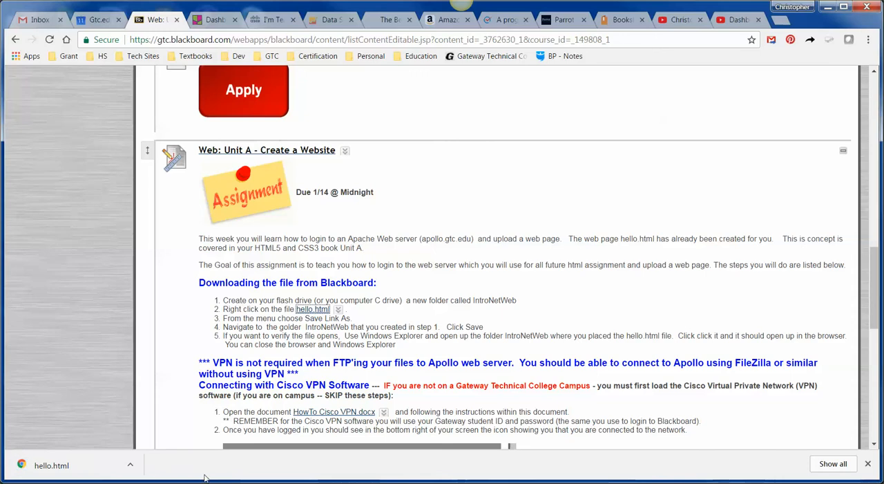
Step: Show the downloaded hello.html in its folder, then move the folder window out of the way
{"action": "left_click", "coordinate": [133, 466]}
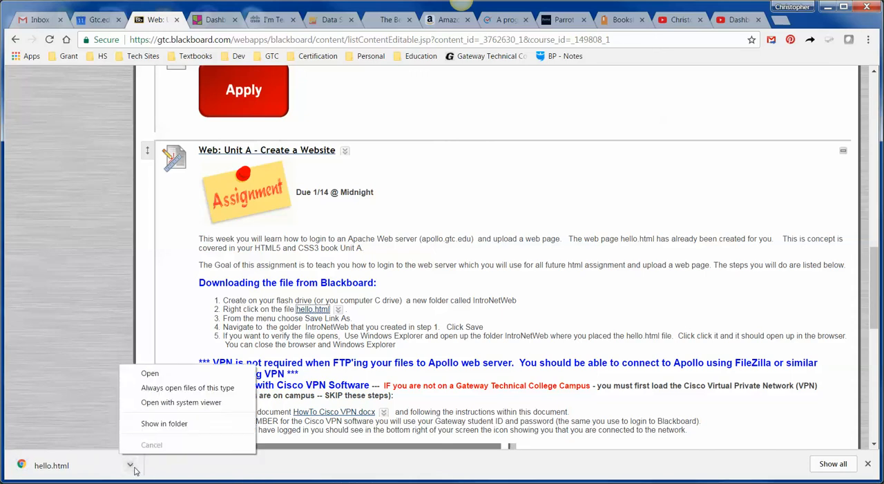
{"action": "left_click", "coordinate": [169, 421]}
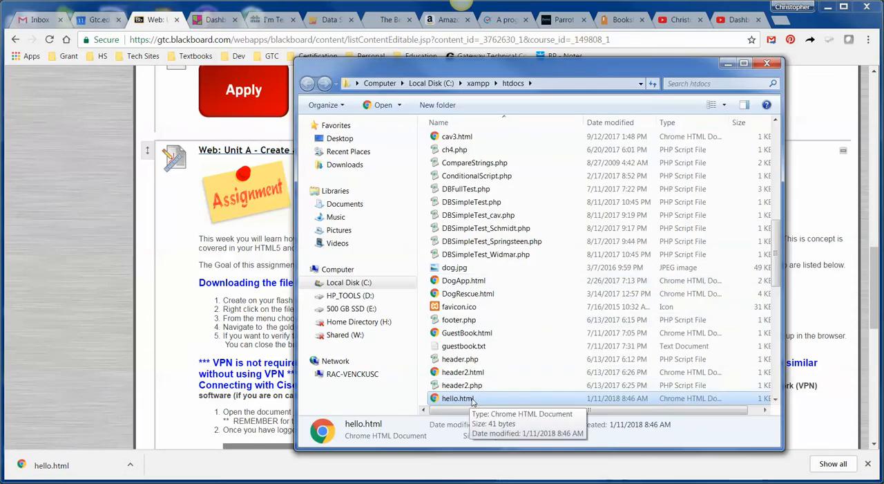
{"action": "scroll", "coordinate": [523, 371], "scroll_direction": "down", "scroll_amount": 2}
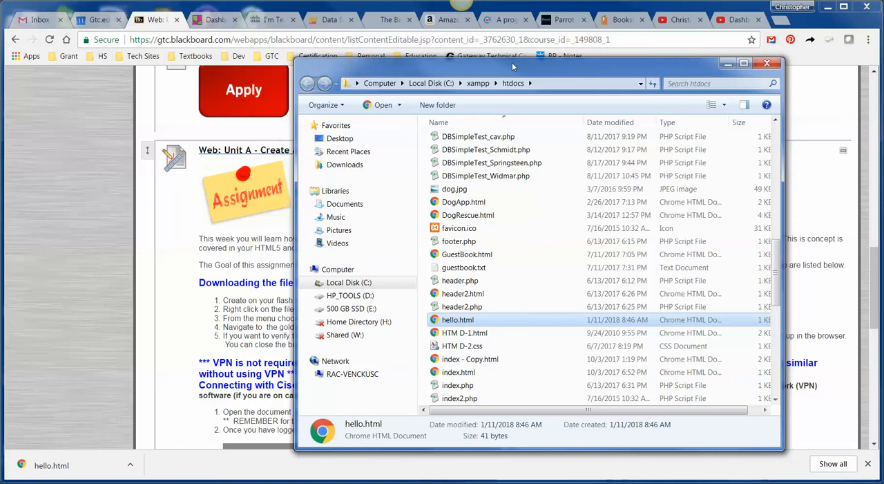
{"action": "left_click_drag", "start_coordinate": [485, 68], "coordinate": [883, 97]}
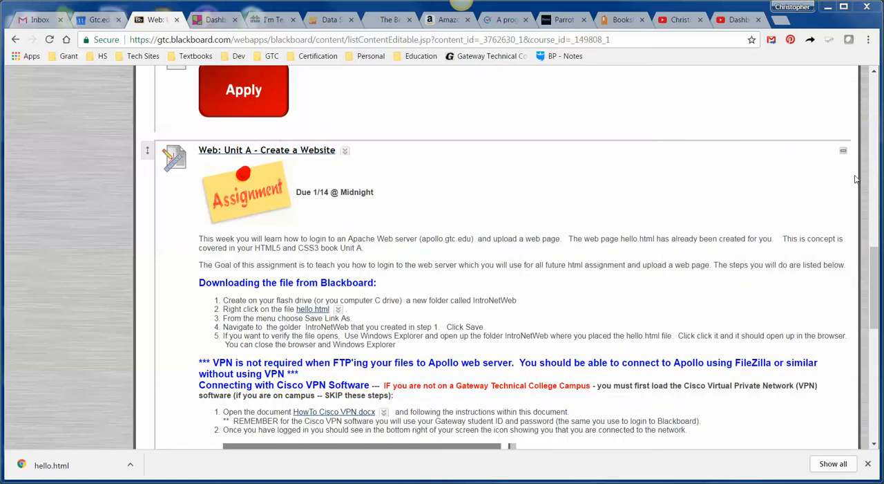
Step: Review the assignment's VPN note and Cisco VPN instructions, and dismiss the browser's downloads bar
{"action": "scroll", "coordinate": [443, 199], "scroll_direction": "down", "scroll_amount": 3}
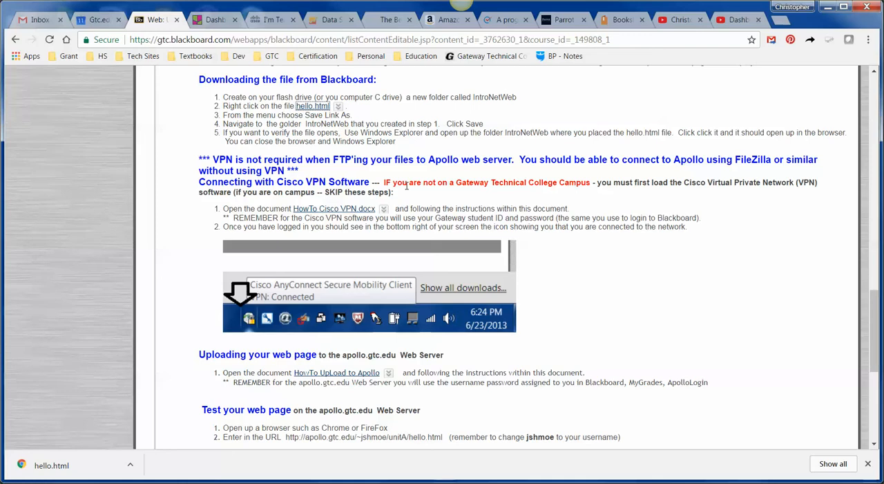
{"action": "double_click", "coordinate": [218, 160]}
{"action": "left_click", "coordinate": [194, 242]}
{"action": "left_click", "coordinate": [868, 463]}
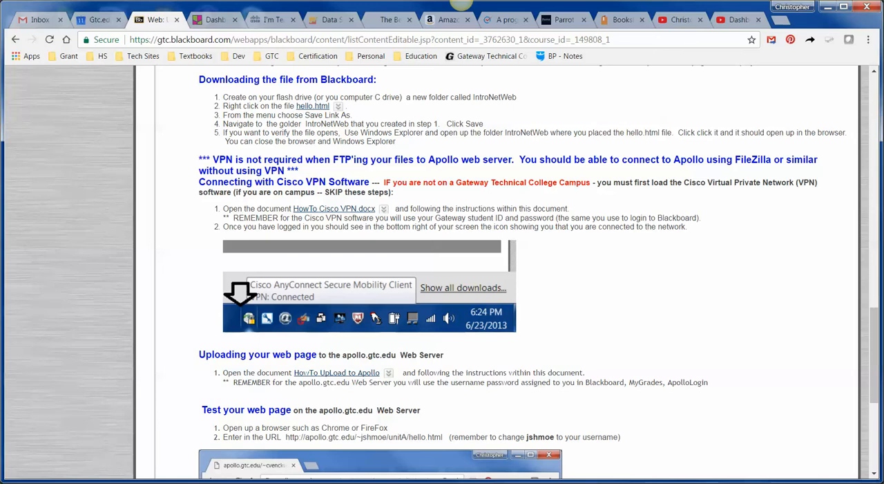
Step: Open a file explorer window on the Documents library, locate CourseInfo.txt and close the window
{"action": "right_click", "coordinate": [151, 482]}
{"action": "left_click", "coordinate": [125, 291]}
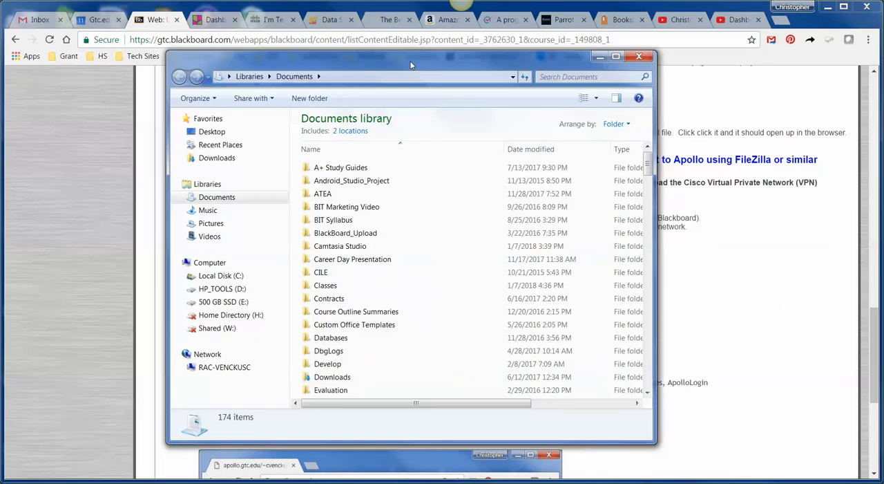
{"action": "scroll", "coordinate": [546, 335], "scroll_direction": "down", "scroll_amount": 15}
{"action": "scroll", "coordinate": [548, 333], "scroll_direction": "down", "scroll_amount": 20}
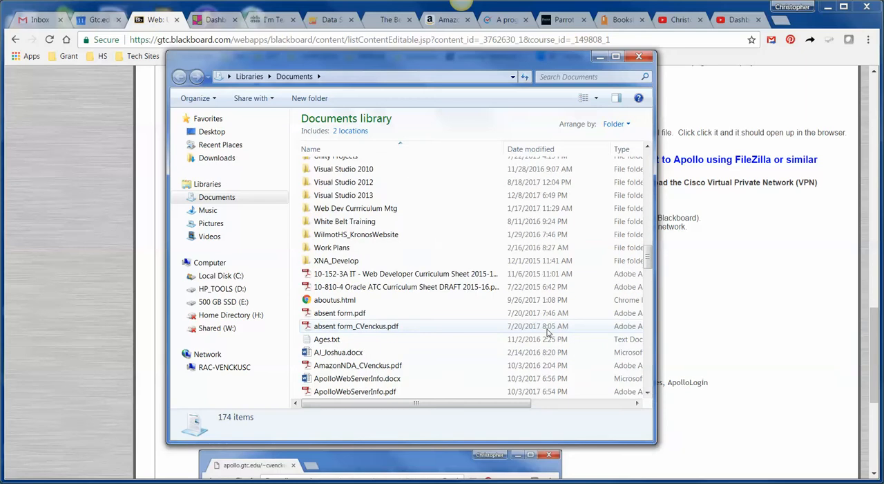
{"action": "scroll", "coordinate": [354, 286], "scroll_direction": "down", "scroll_amount": 2}
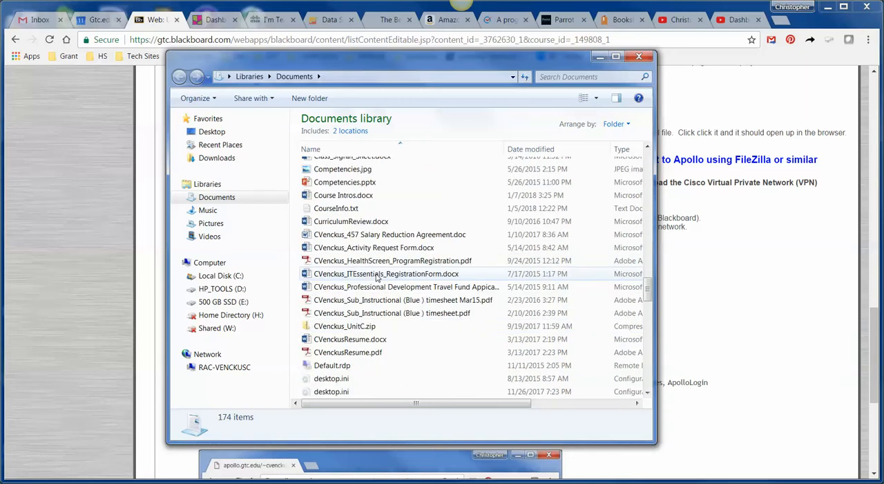
{"action": "left_click", "coordinate": [338, 208]}
{"action": "mouse_move", "coordinate": [339, 208]}
{"action": "left_mouse_down"}
{"action": "mouse_move", "coordinate": [99, 249]}
{"action": "mouse_move", "coordinate": [297, 228]}
{"action": "mouse_move", "coordinate": [339, 207]}
{"action": "left_mouse_up"}
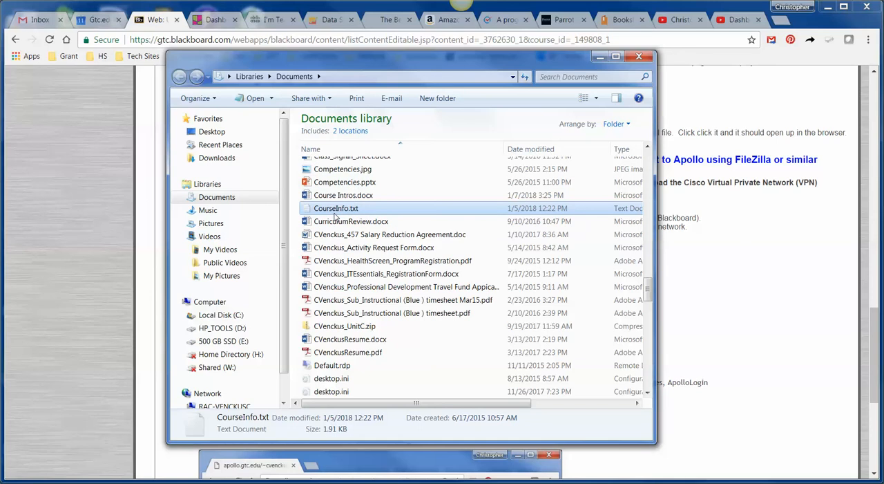
{"action": "left_click", "coordinate": [638, 56]}
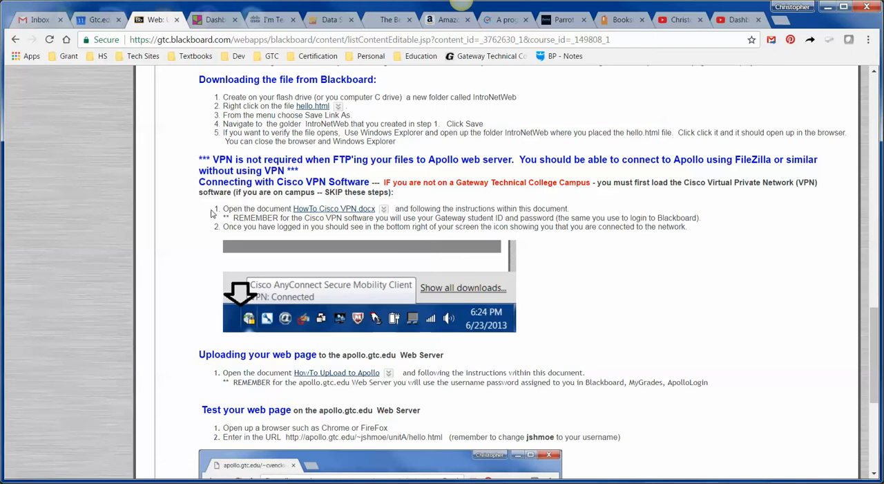
Step: Open the assignment's HowTo UpLoad to Apollo link, check the KronosWebServer.pdf document and close it
{"action": "scroll", "coordinate": [195, 315], "scroll_direction": "down", "scroll_amount": 3}
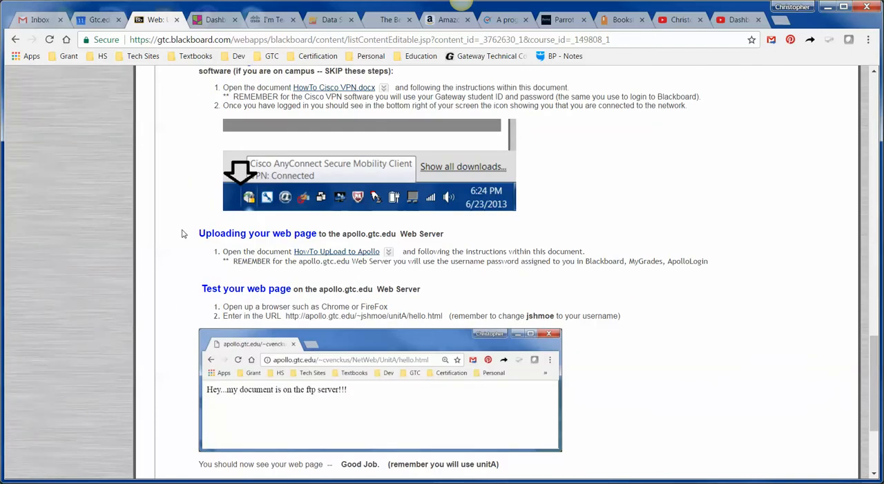
{"action": "left_click", "coordinate": [337, 252]}
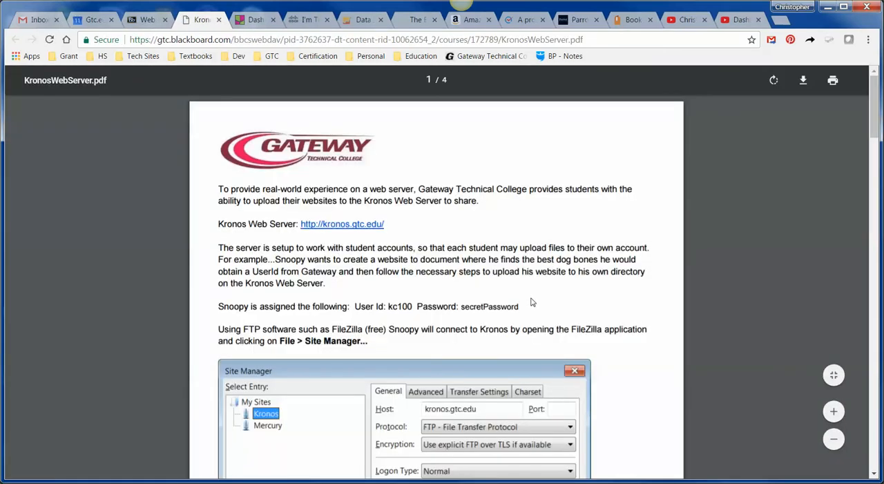
{"action": "scroll", "coordinate": [526, 298], "scroll_direction": "down", "scroll_amount": 3}
{"action": "scroll", "coordinate": [525, 297], "scroll_direction": "up", "scroll_amount": 3}
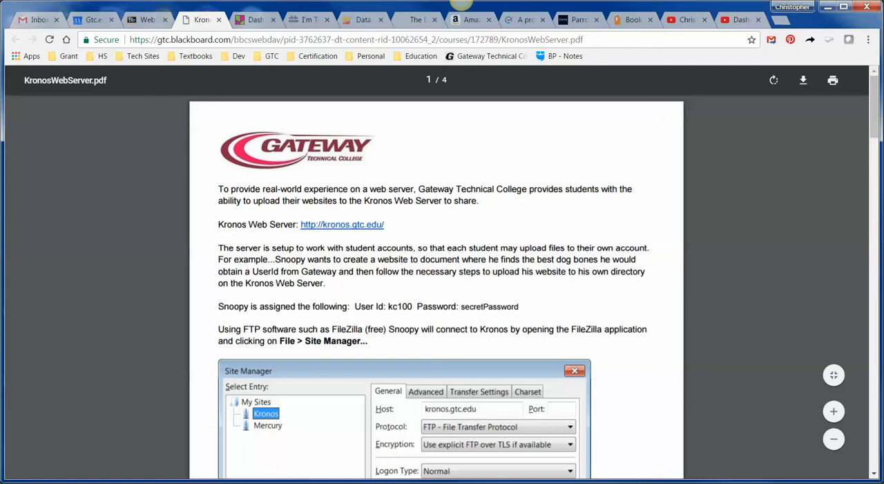
{"action": "key", "text": "ctrl+w"}
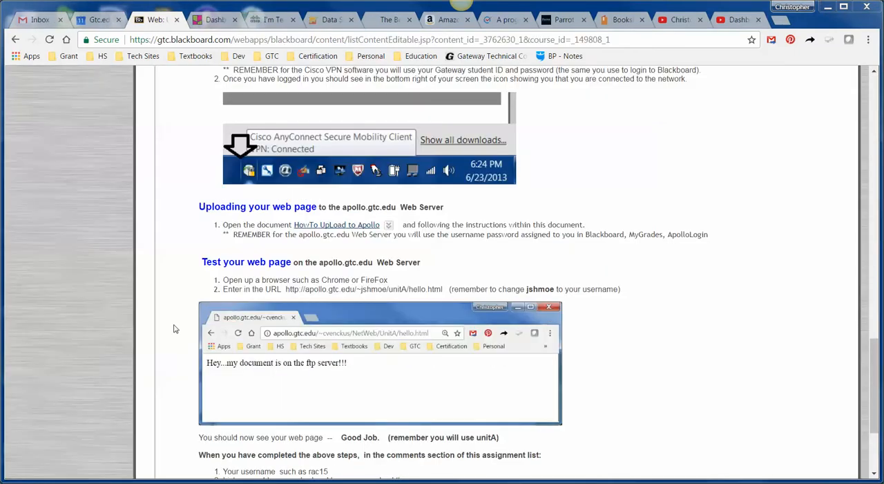
Step: Open ApolloWebServerInfo.pdf from the HowTo UpLoad to Apollo link and skim its upload and testing instructions to the last page
{"action": "left_click", "coordinate": [337, 227]}
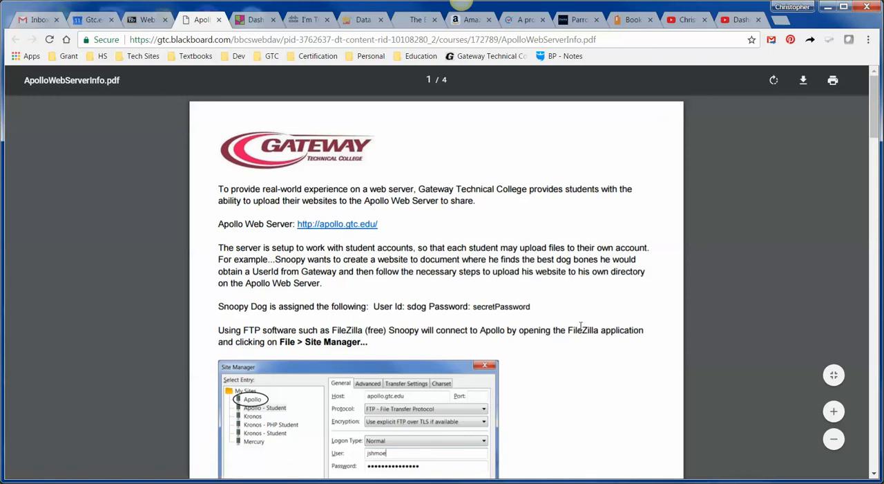
{"action": "scroll", "coordinate": [563, 325], "scroll_direction": "down", "scroll_amount": 1}
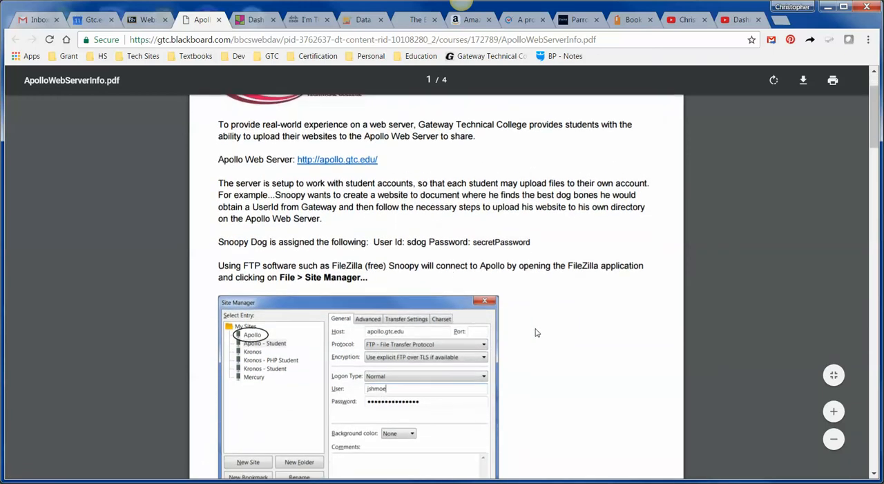
{"action": "scroll", "coordinate": [463, 306], "scroll_direction": "down", "scroll_amount": 3}
{"action": "scroll", "coordinate": [489, 251], "scroll_direction": "down", "scroll_amount": 13}
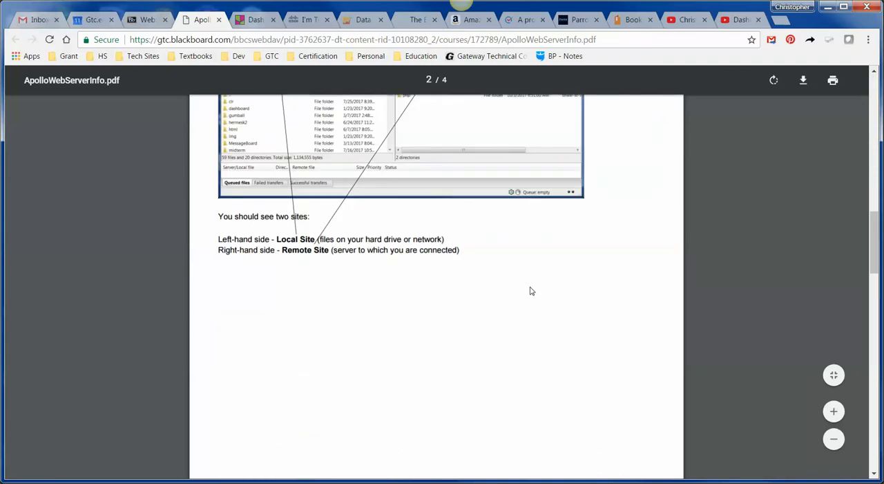
{"action": "scroll", "coordinate": [531, 291], "scroll_direction": "down", "scroll_amount": 8}
{"action": "scroll", "coordinate": [533, 292], "scroll_direction": "up", "scroll_amount": 2}
{"action": "scroll", "coordinate": [533, 292], "scroll_direction": "up", "scroll_amount": 5}
{"action": "scroll", "coordinate": [532, 293], "scroll_direction": "down", "scroll_amount": 10}
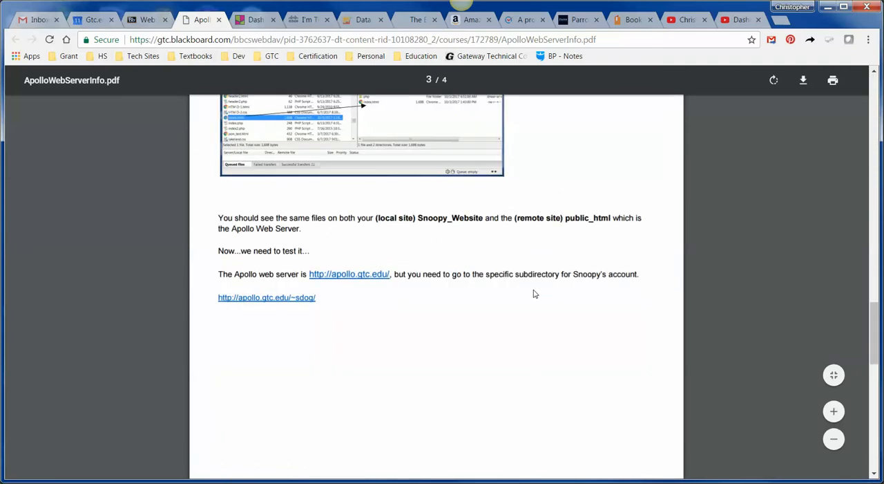
{"action": "scroll", "coordinate": [534, 294], "scroll_direction": "down", "scroll_amount": 4}
{"action": "scroll", "coordinate": [533, 292], "scroll_direction": "down", "scroll_amount": 4}
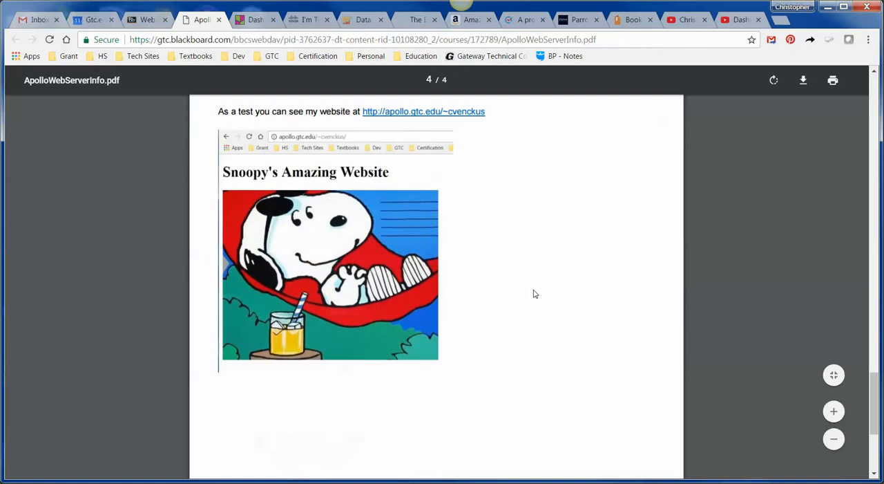
{"action": "scroll", "coordinate": [415, 268], "scroll_direction": "up", "scroll_amount": 4}
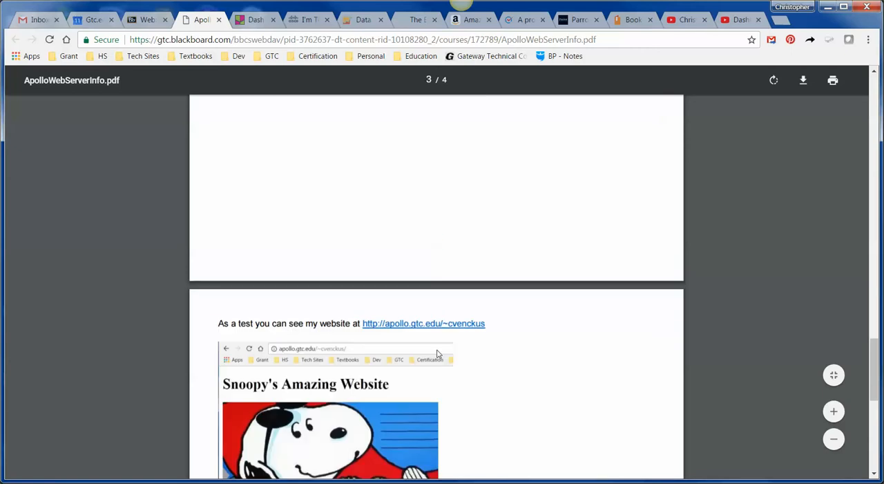
{"action": "scroll", "coordinate": [460, 354], "scroll_direction": "down", "scroll_amount": 2}
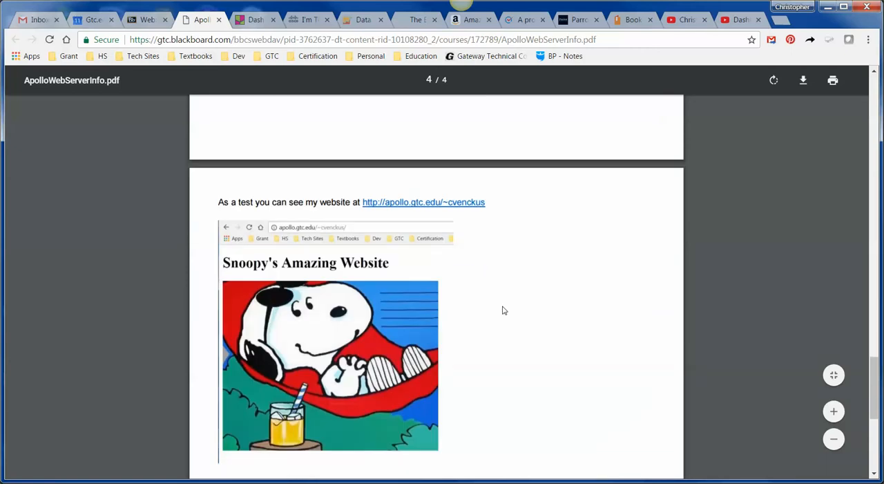
Step: Review the test website example and the Site Manager settings in ApolloWebServerInfo.pdf, and close the document
{"action": "scroll", "coordinate": [504, 310], "scroll_direction": "down", "scroll_amount": 4}
{"action": "scroll", "coordinate": [466, 266], "scroll_direction": "up", "scroll_amount": 5}
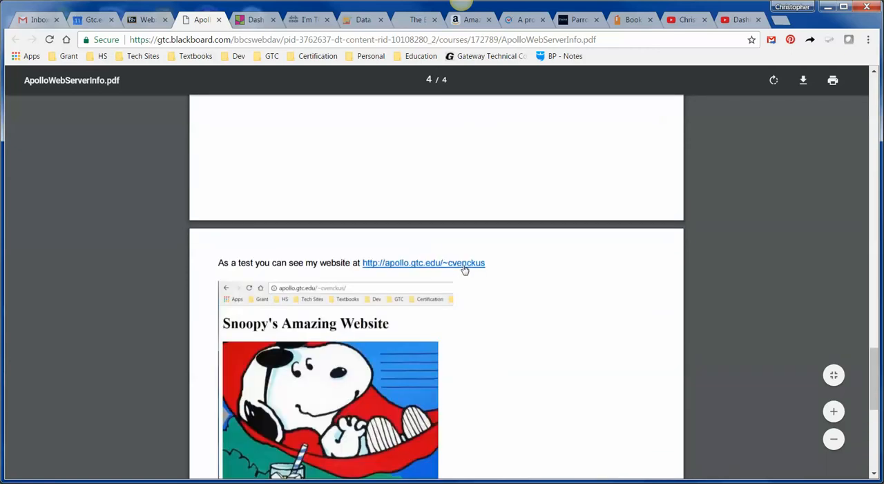
{"action": "scroll", "coordinate": [482, 269], "scroll_direction": "up", "scroll_amount": 10}
{"action": "scroll", "coordinate": [482, 272], "scroll_direction": "up", "scroll_amount": 15}
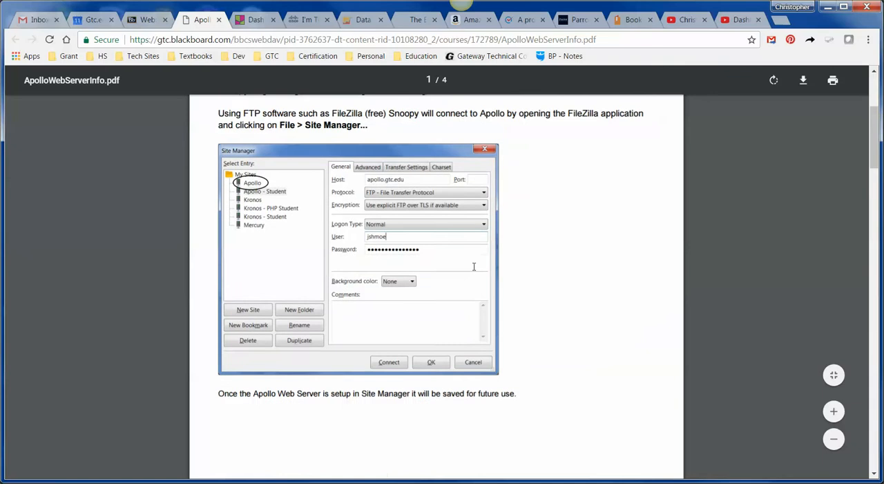
{"action": "left_click", "coordinate": [219, 19]}
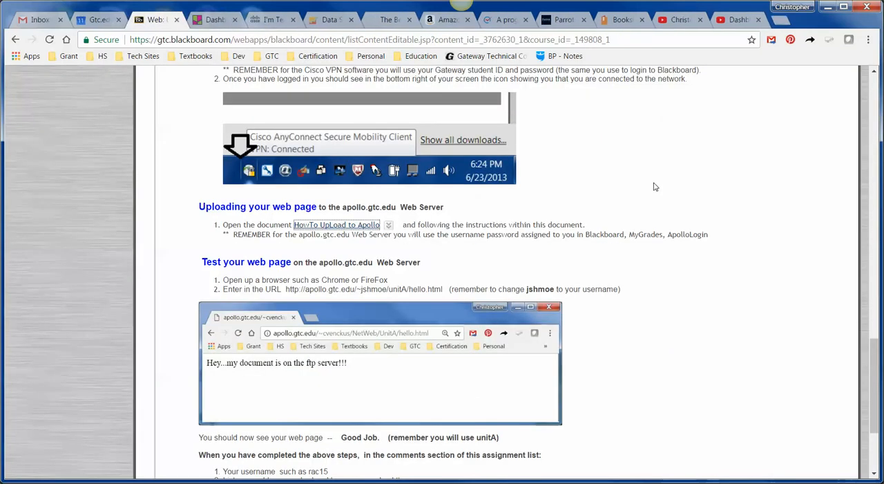
Step: Review the assignment's download instructions and check hello.html in the xampp htdocs folder window, moving that window away when done
{"action": "scroll", "coordinate": [655, 186], "scroll_direction": "up", "scroll_amount": 6}
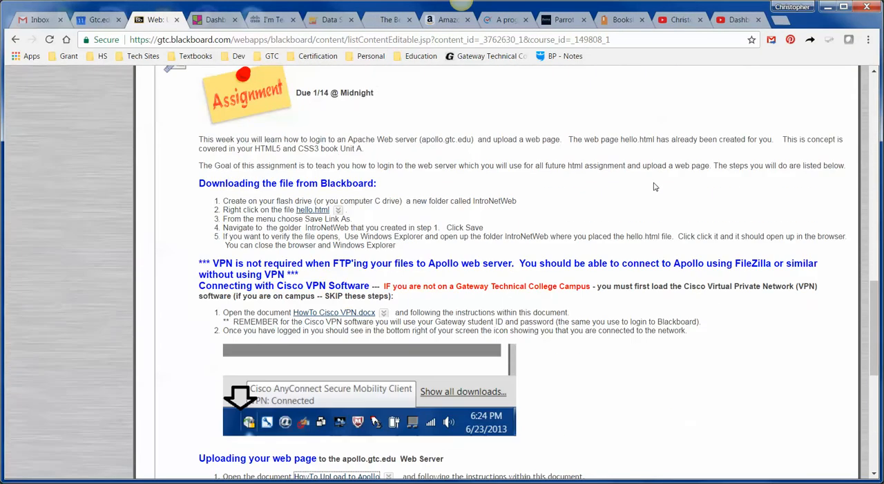
{"action": "scroll", "coordinate": [302, 370], "scroll_direction": "down", "scroll_amount": 2}
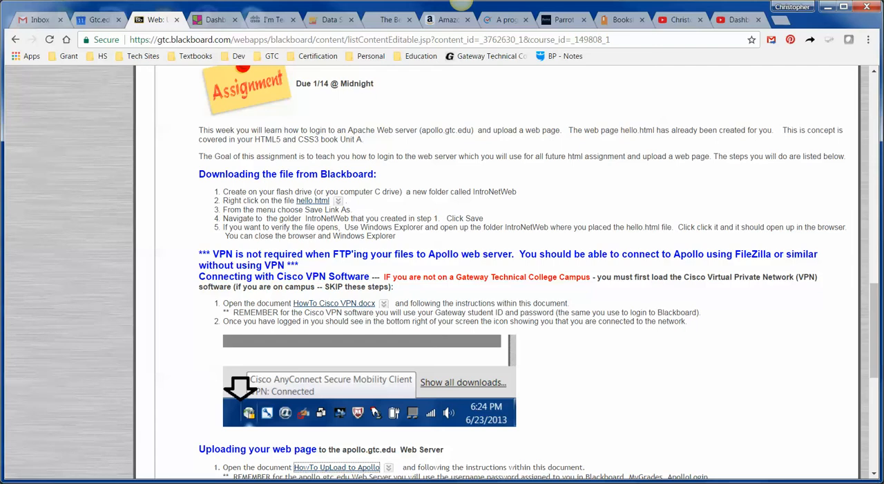
{"action": "left_click_drag", "start_coordinate": [883, 86], "coordinate": [337, 28]}
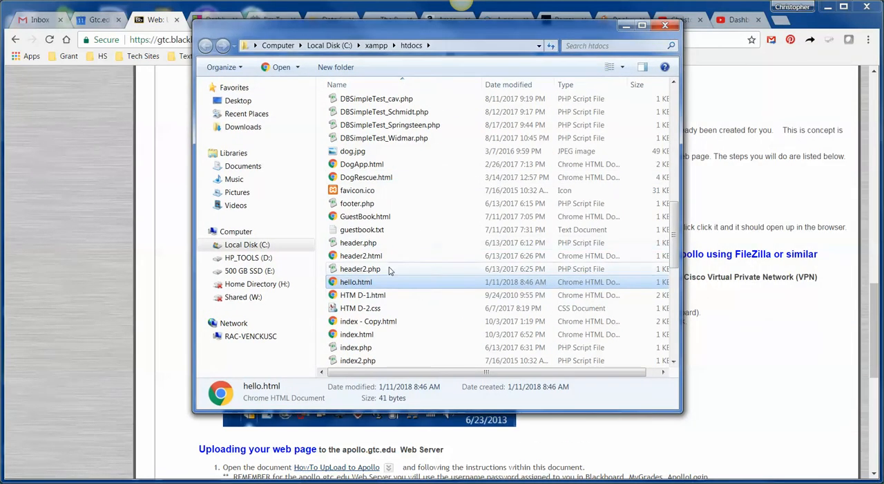
{"action": "left_click_drag", "start_coordinate": [412, 28], "coordinate": [883, 42]}
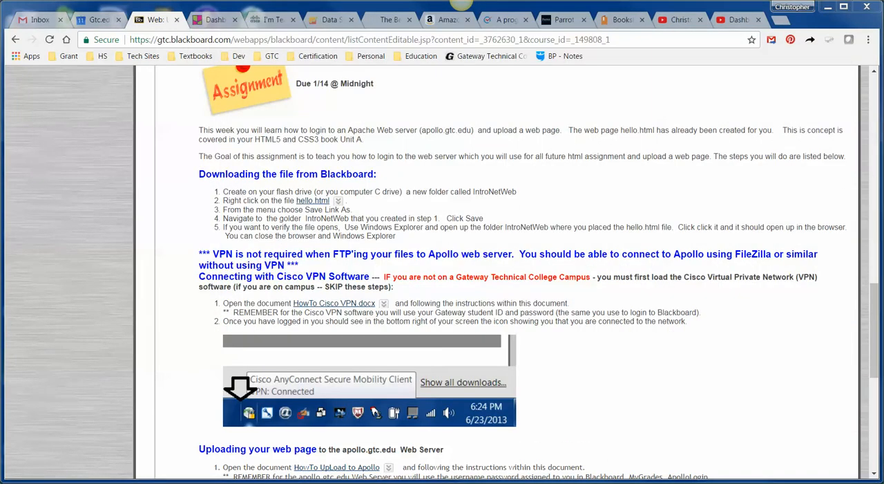
Step: Launch FileZilla by searching the computer's programs for "File", and move its window off the assignment page
{"action": "left_click", "coordinate": [16, 483]}
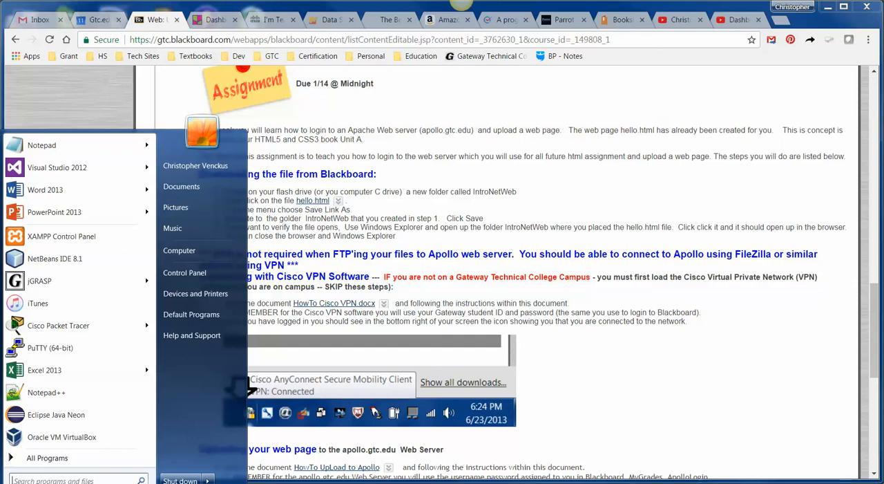
{"action": "type", "text": "File"}
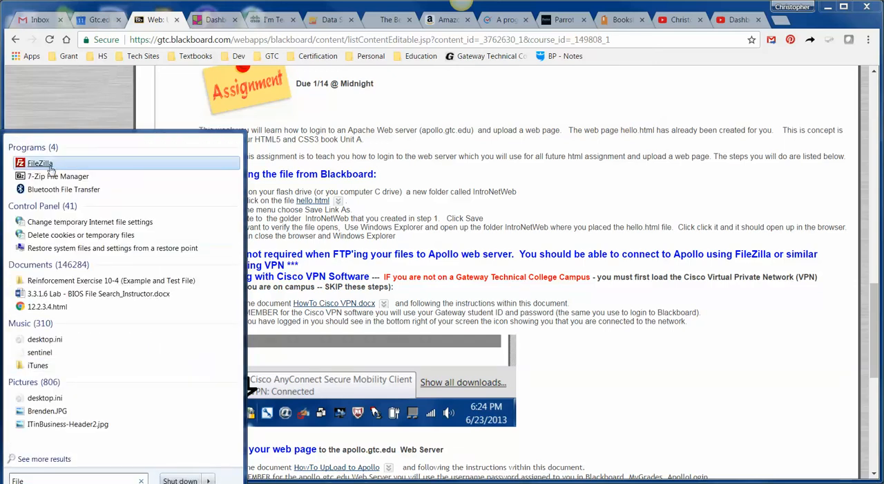
{"action": "left_click", "coordinate": [51, 164]}
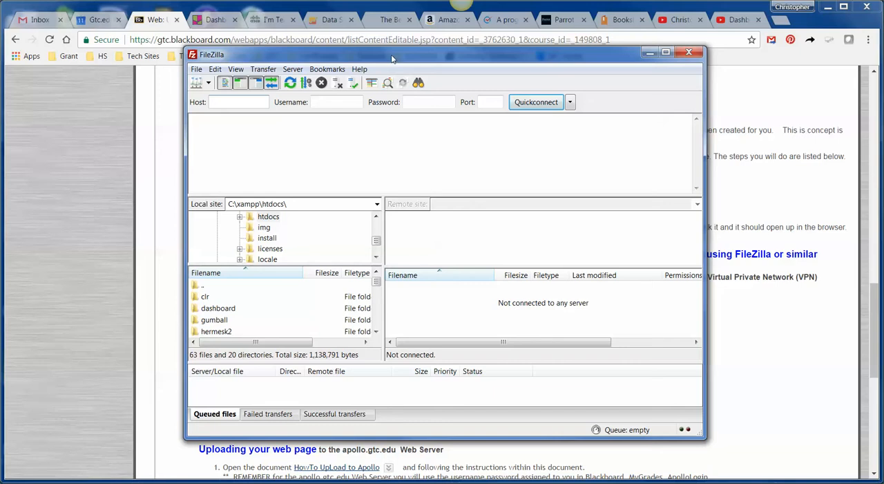
{"action": "left_click", "coordinate": [72, 183]}
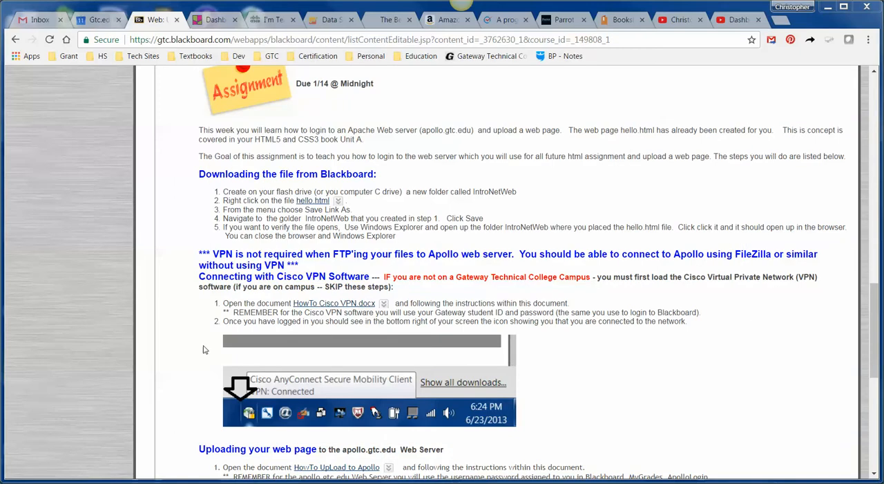
Step: Open the Resources page from the course navigation
{"action": "scroll", "coordinate": [181, 355], "scroll_direction": "up", "scroll_amount": 7}
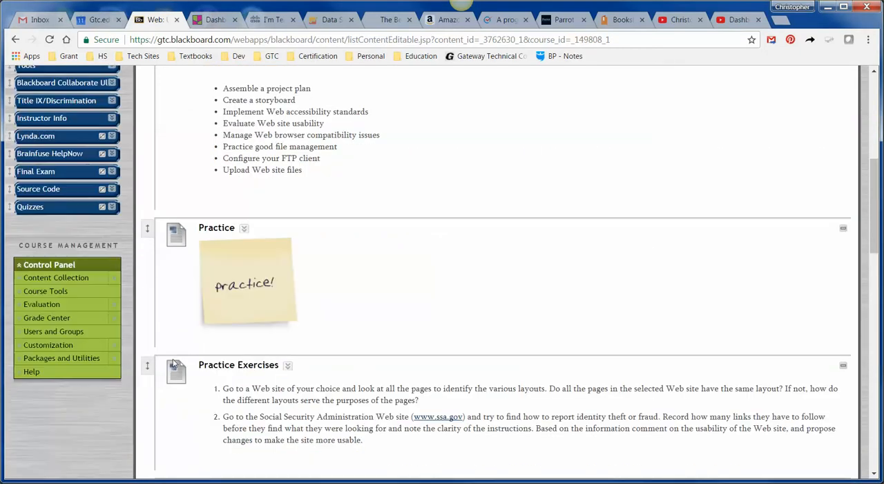
{"action": "scroll", "coordinate": [158, 180], "scroll_direction": "up", "scroll_amount": 3}
{"action": "scroll", "coordinate": [179, 203], "scroll_direction": "down", "scroll_amount": 1}
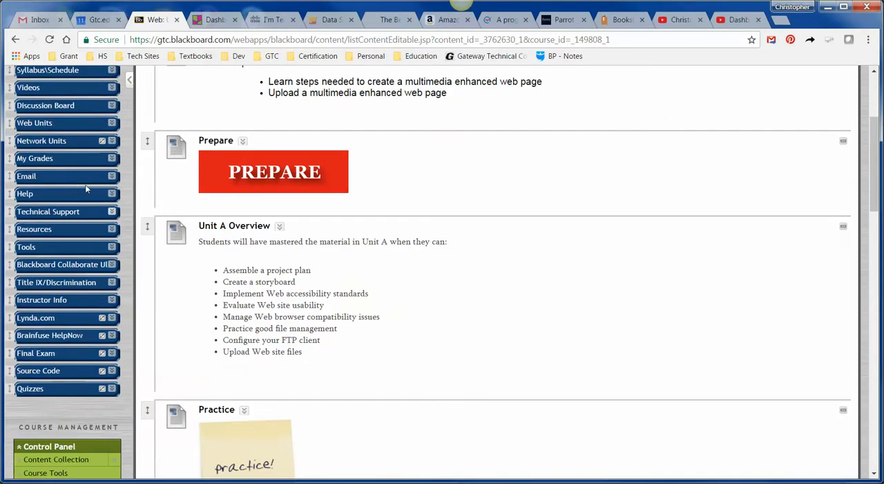
{"action": "left_click", "coordinate": [76, 231]}
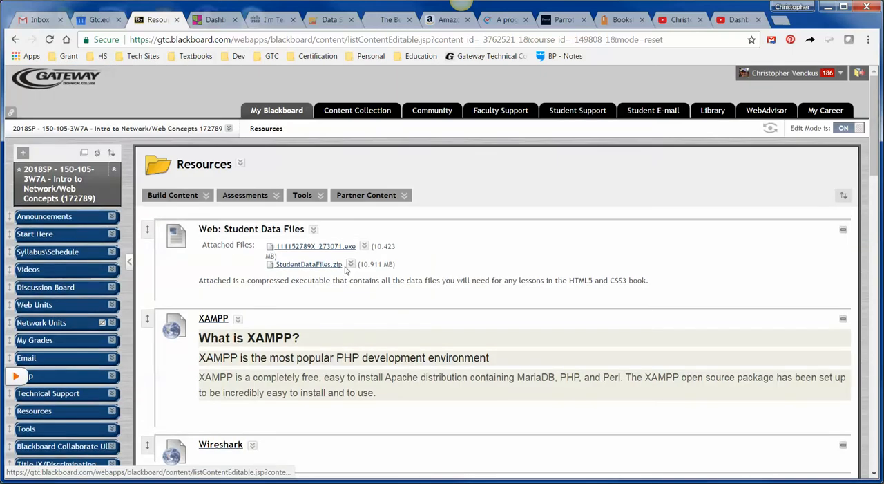
Step: Open the FileZilla link in Resources, look over the download options on filezilla-project.org and close that page
{"action": "scroll", "coordinate": [343, 267], "scroll_direction": "down", "scroll_amount": 3}
{"action": "scroll", "coordinate": [343, 267], "scroll_direction": "down", "scroll_amount": 3}
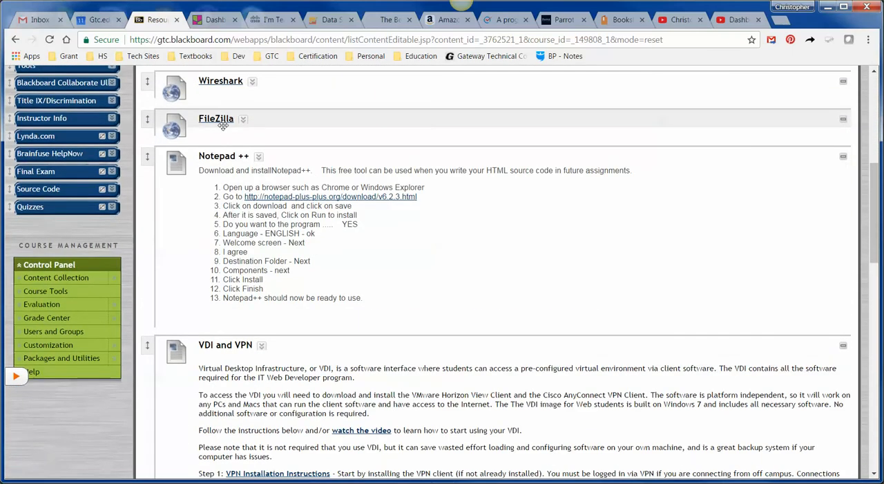
{"action": "left_click", "coordinate": [843, 122]}
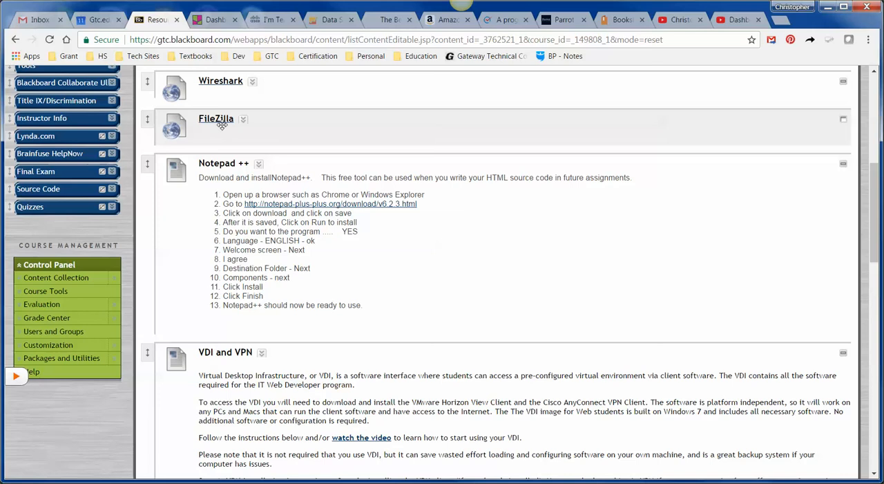
{"action": "left_click", "coordinate": [216, 121]}
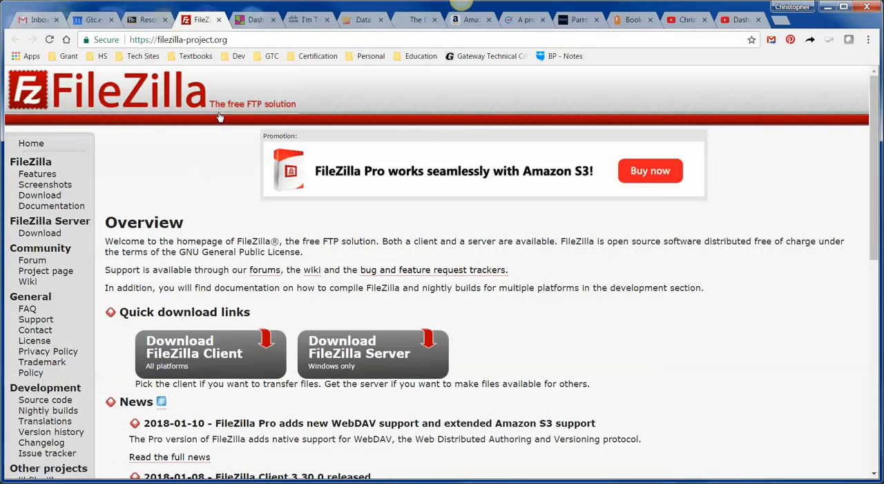
{"action": "scroll", "coordinate": [193, 208], "scroll_direction": "down", "scroll_amount": 3}
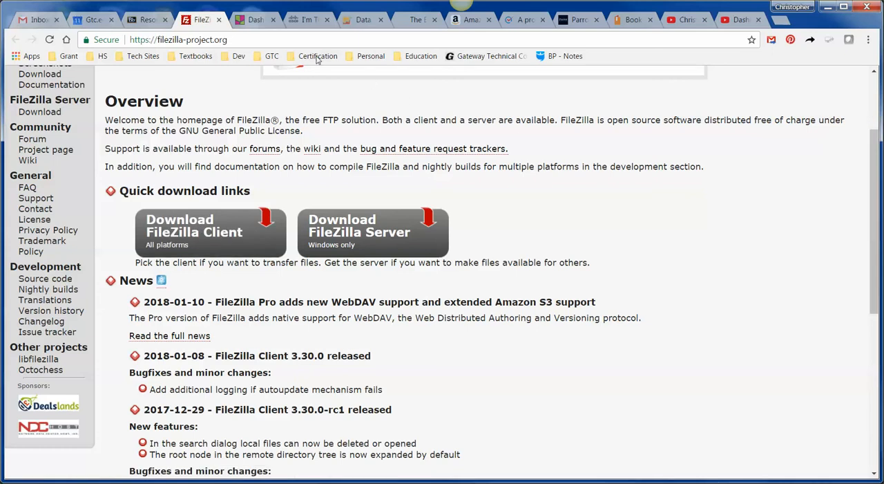
{"action": "left_click", "coordinate": [219, 20]}
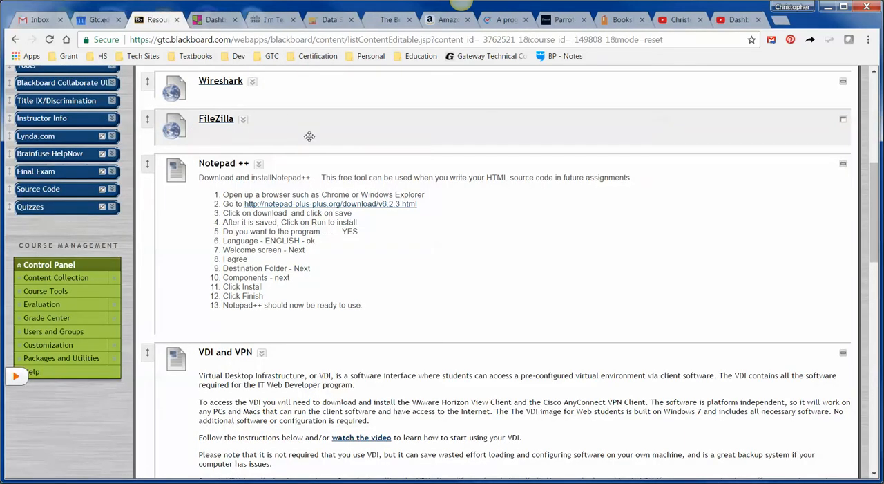
Step: Return to Web: Unit A in Web Units and find the assignment's instructions for uploading to and testing on Apollo
{"action": "scroll", "coordinate": [279, 115], "scroll_direction": "up", "scroll_amount": 3}
{"action": "left_click", "coordinate": [51, 123]}
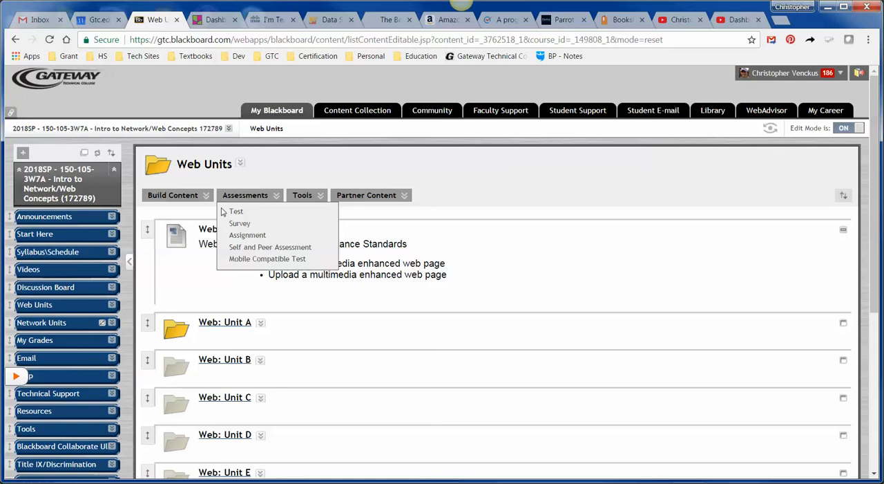
{"action": "scroll", "coordinate": [237, 320], "scroll_direction": "down", "scroll_amount": 1}
{"action": "left_click", "coordinate": [220, 265]}
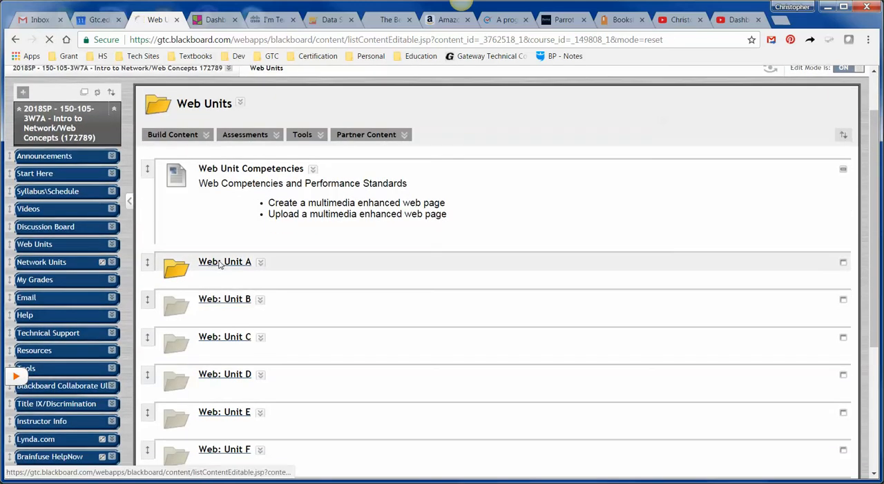
{"action": "scroll", "coordinate": [408, 307], "scroll_direction": "down", "scroll_amount": 15}
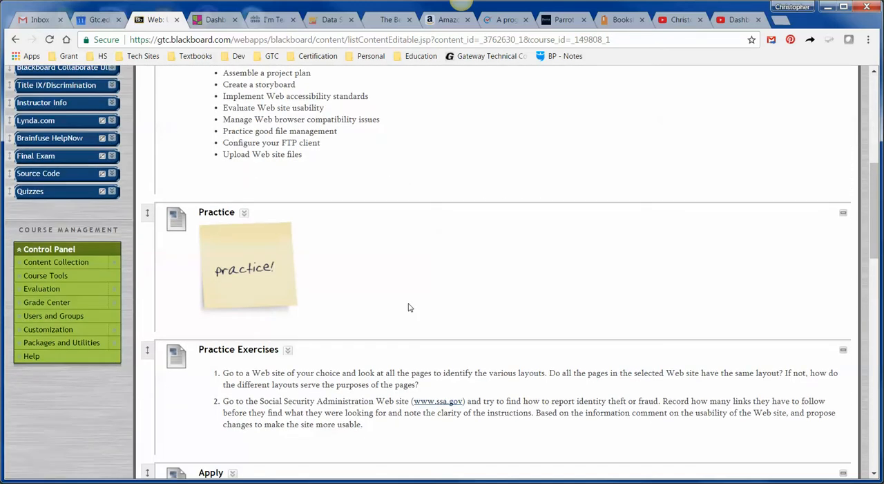
{"action": "scroll", "coordinate": [407, 305], "scroll_direction": "down", "scroll_amount": 3}
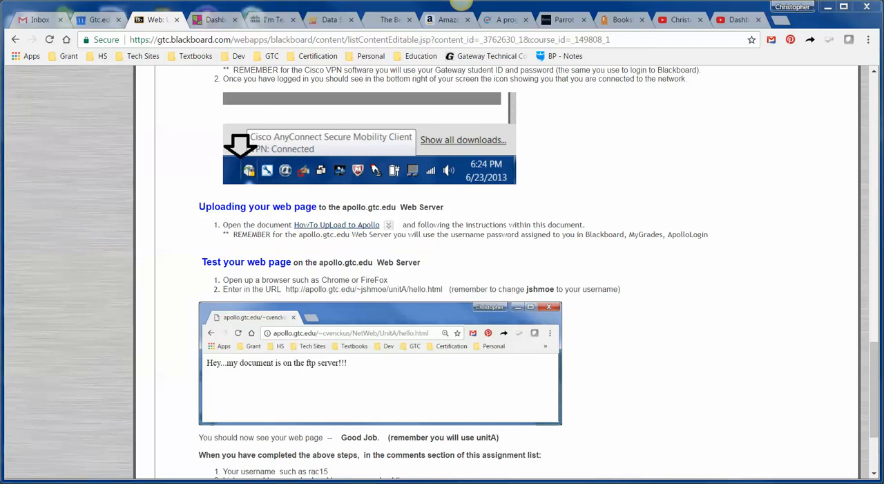
Step: Switch to FileZilla, check the saved Apollo site's user name in Site Manager and connect to that site
{"action": "mouse_move", "coordinate": [464, 48]}
{"action": "left_mouse_down"}
{"action": "mouse_move", "coordinate": [420, 35]}
{"action": "mouse_move", "coordinate": [519, 43]}
{"action": "mouse_move", "coordinate": [458, 49]}
{"action": "left_mouse_up"}
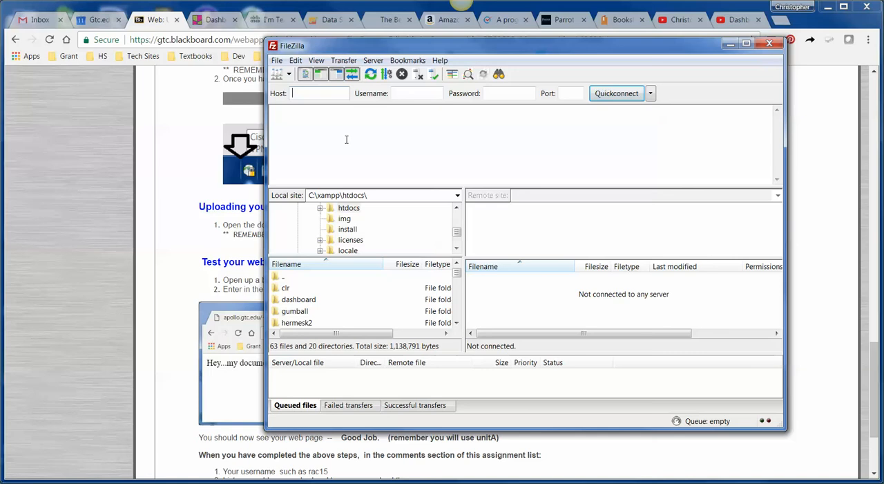
{"action": "left_click", "coordinate": [281, 65]}
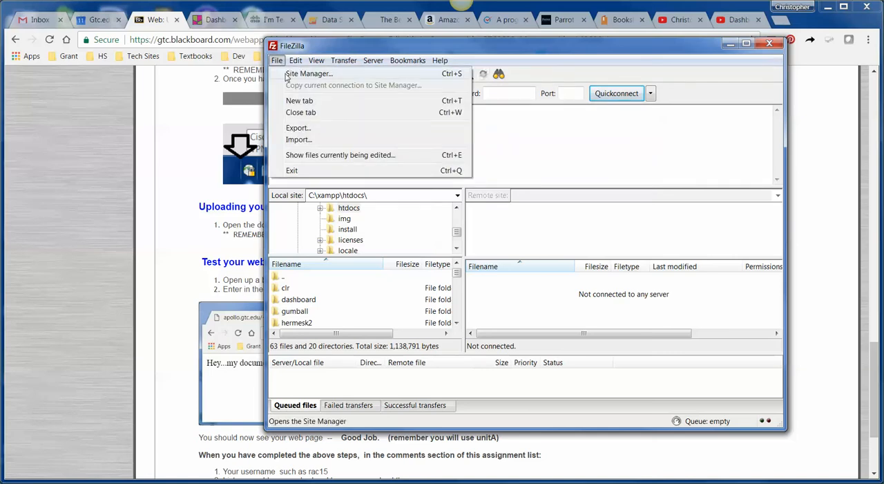
{"action": "left_click", "coordinate": [308, 74]}
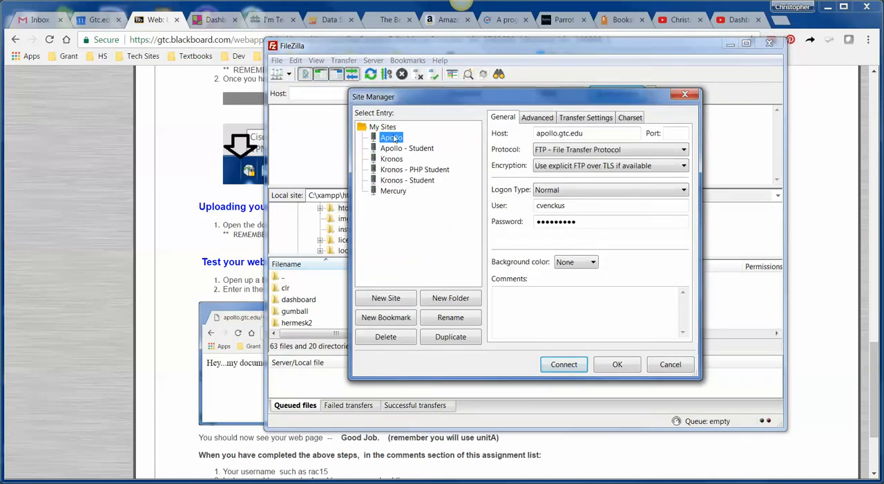
{"action": "double_click", "coordinate": [558, 206]}
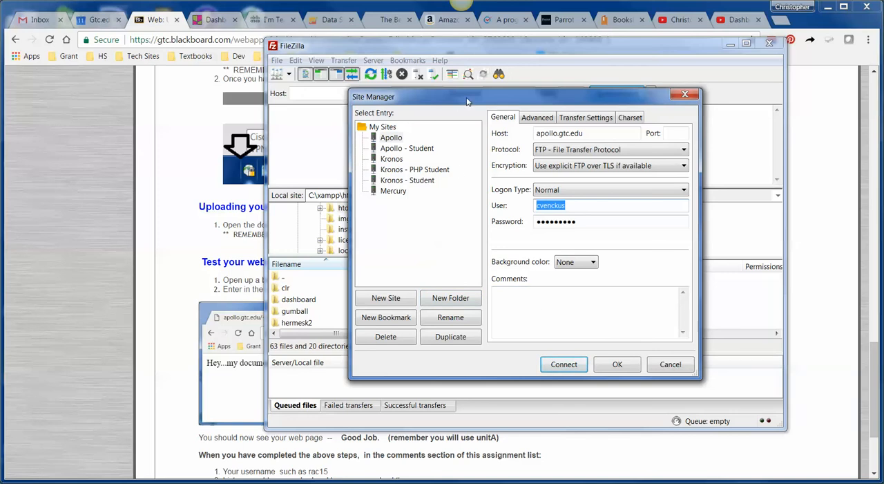
{"action": "left_click_drag", "start_coordinate": [463, 100], "coordinate": [424, 154]}
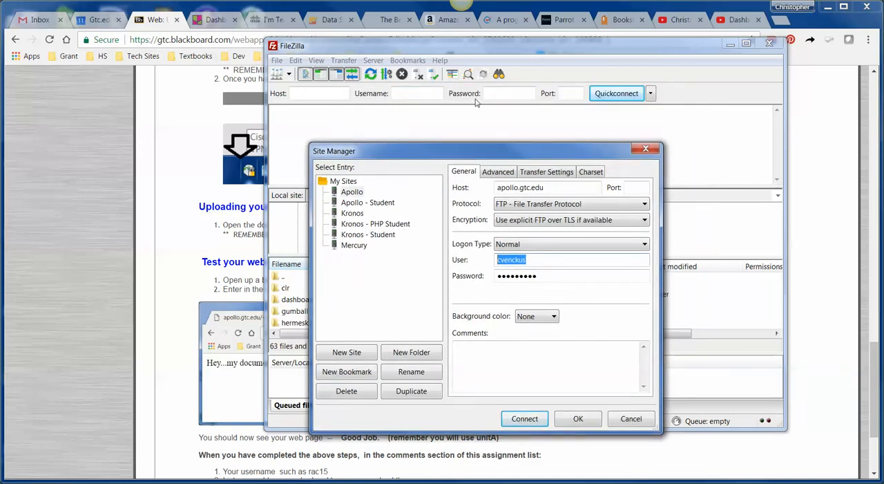
{"action": "left_click_drag", "start_coordinate": [445, 154], "coordinate": [479, 130]}
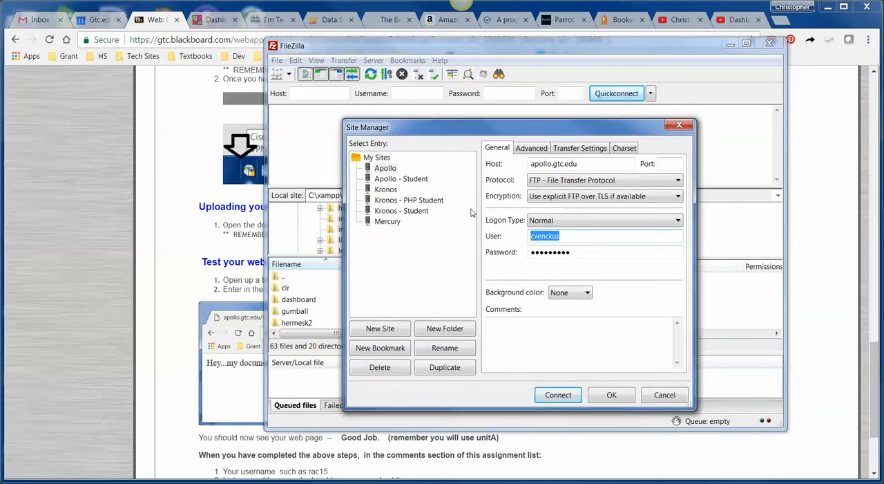
{"action": "left_click", "coordinate": [558, 394]}
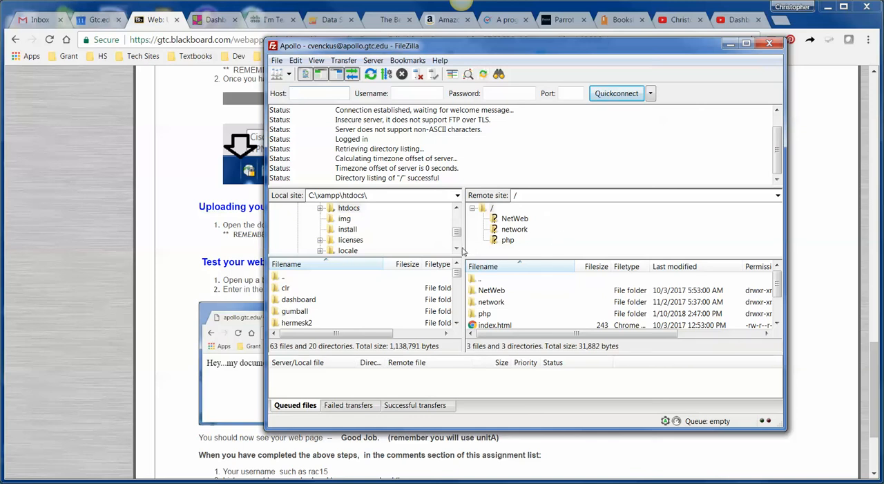
Step: Widen FileZilla's local site pane, browse the remote root files and maximize the window
{"action": "left_click_drag", "start_coordinate": [462, 248], "coordinate": [489, 248]}
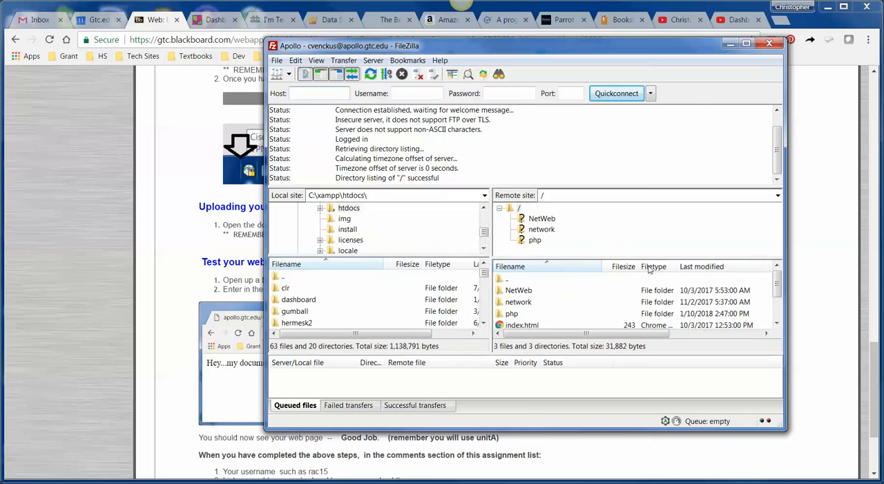
{"action": "left_click", "coordinate": [777, 323]}
{"action": "left_click", "coordinate": [777, 324]}
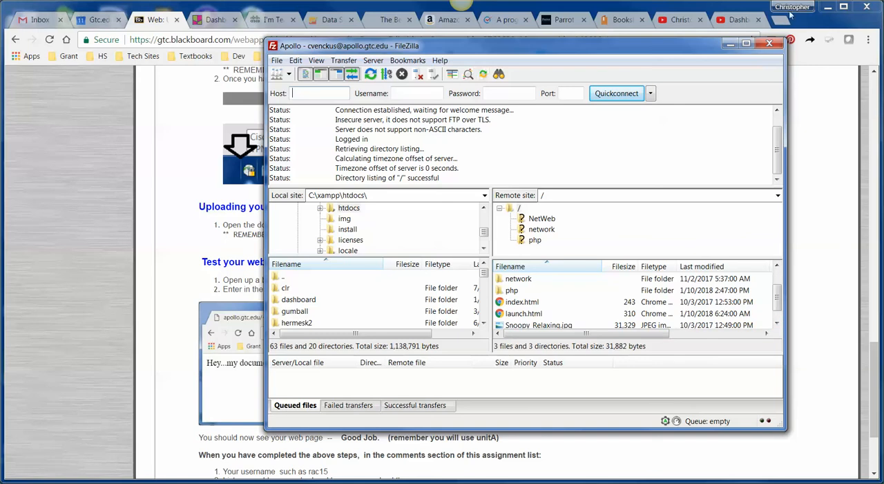
{"action": "left_click", "coordinate": [746, 44]}
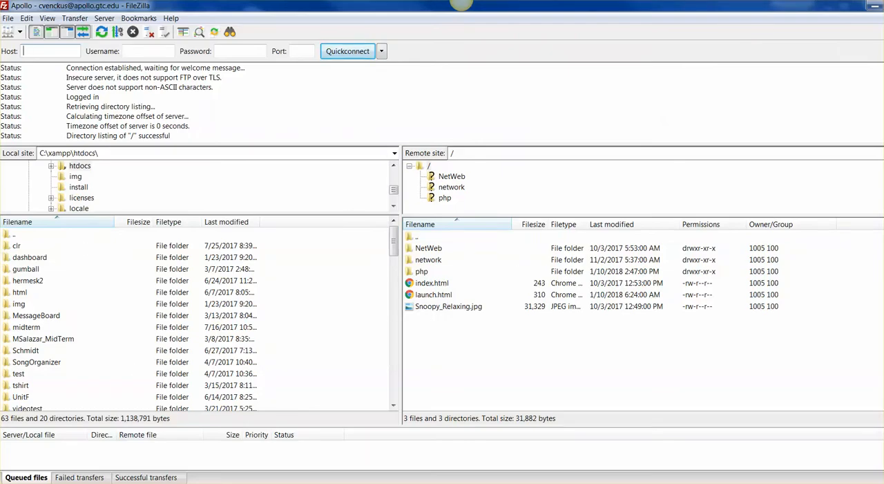
Step: Bring the htdocs folder window into view to locate hello.html, and move it away from FileZilla
{"action": "left_click_drag", "start_coordinate": [0, 97], "coordinate": [353, 50]}
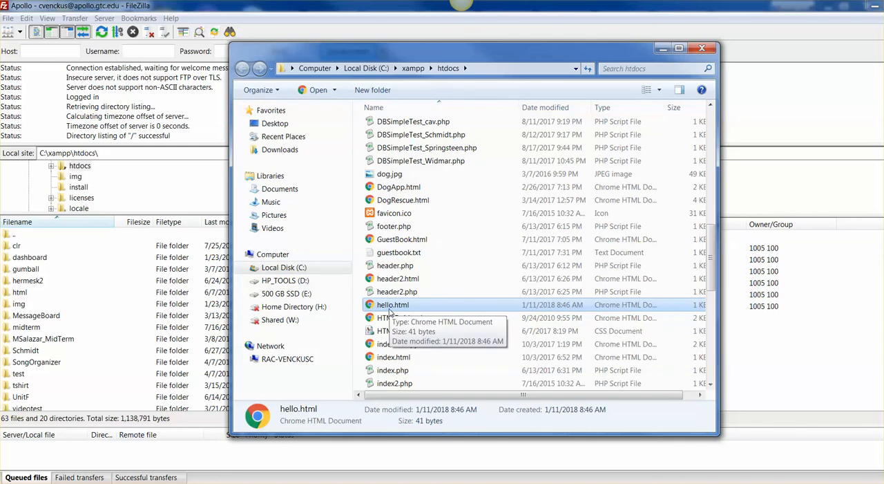
{"action": "left_click_drag", "start_coordinate": [424, 51], "coordinate": [883, 61]}
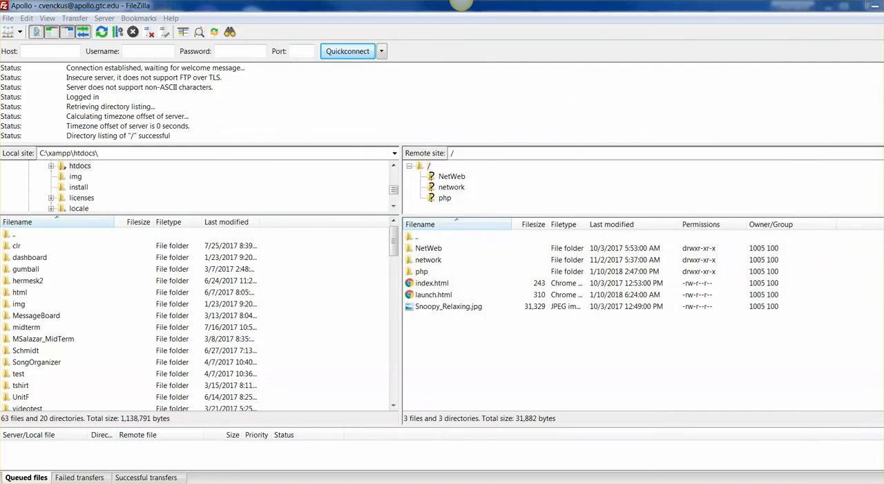
Step: Select hello.html in the local htdocs file list and open the NetWeb/UnitA folder on the remote site
{"action": "left_click_drag", "start_coordinate": [393, 249], "coordinate": [408, 333]}
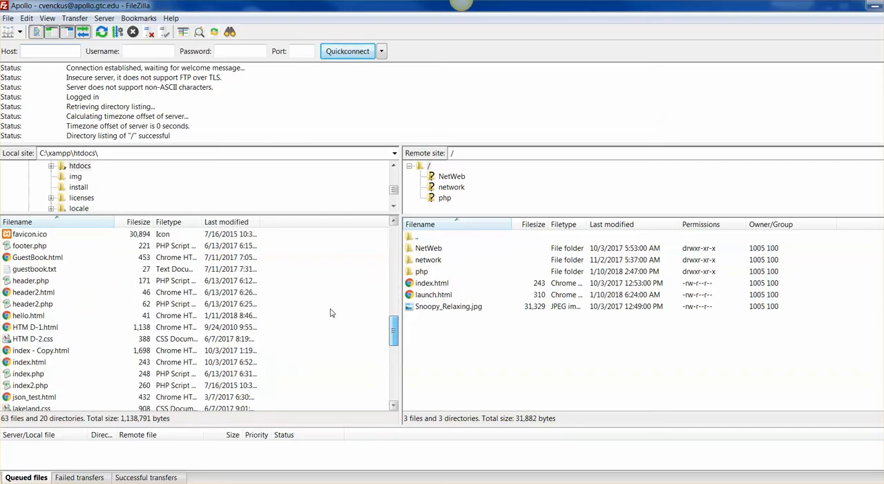
{"action": "left_click", "coordinate": [33, 316]}
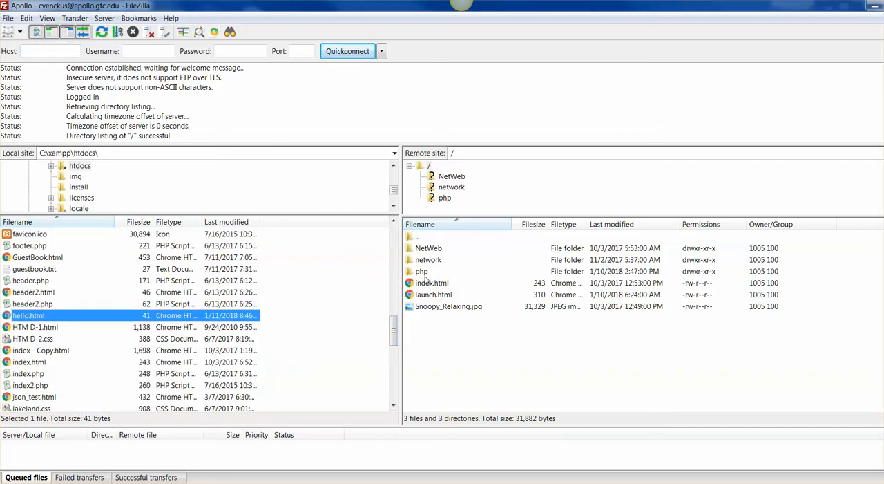
{"action": "left_click", "coordinate": [450, 177]}
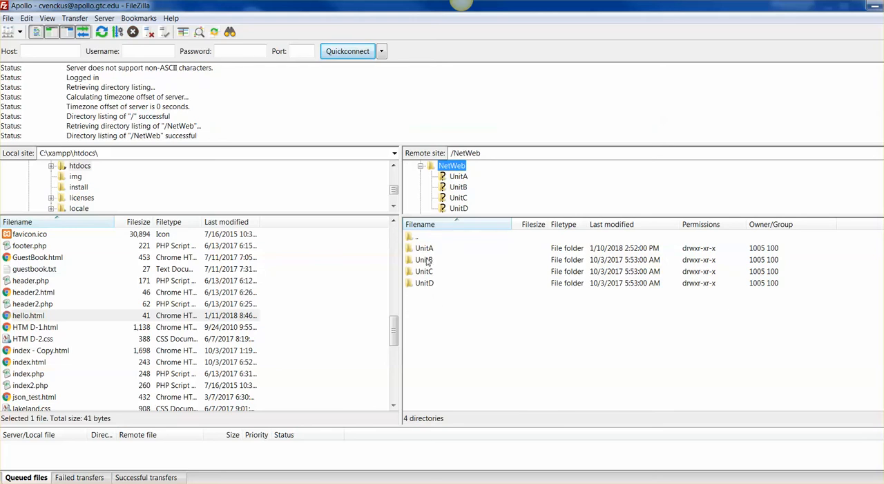
{"action": "left_click", "coordinate": [425, 249]}
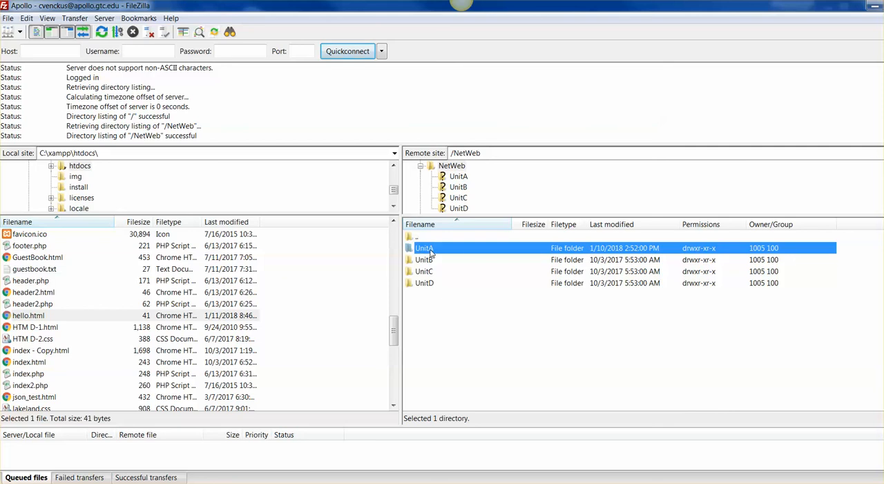
{"action": "double_click", "coordinate": [424, 249]}
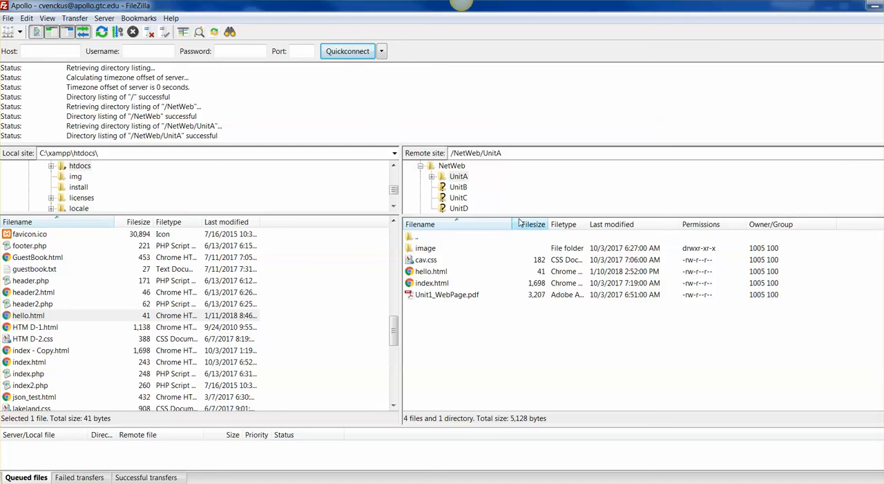
Step: Enlarge the remote directory tree, collapse the NetWeb folder and return to the remote root directory
{"action": "left_click_drag", "start_coordinate": [519, 216], "coordinate": [513, 259]}
{"action": "left_click", "coordinate": [450, 177]}
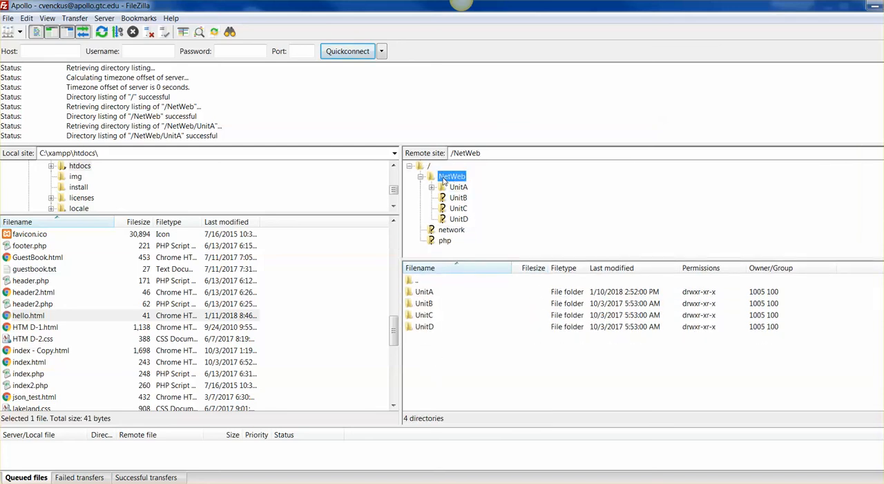
{"action": "left_click", "coordinate": [420, 177]}
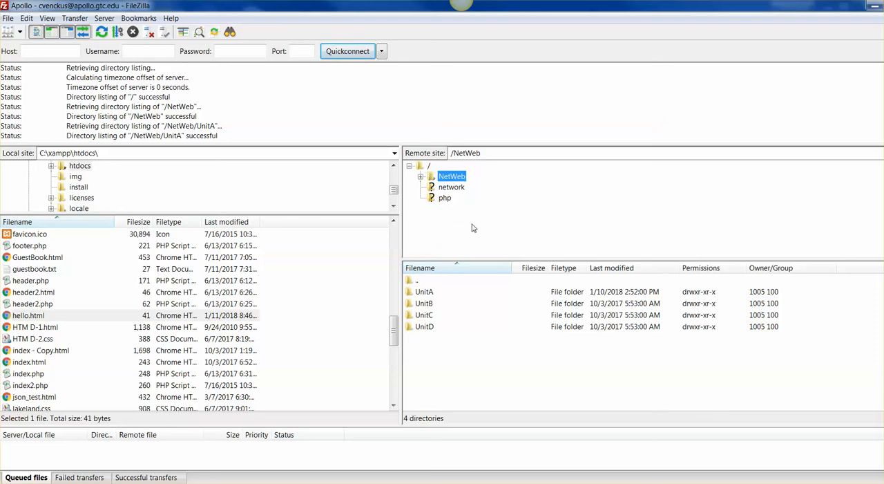
{"action": "right_click", "coordinate": [484, 322]}
{"action": "left_click", "coordinate": [461, 377]}
{"action": "right_click", "coordinate": [462, 377]}
{"action": "left_click", "coordinate": [447, 233]}
{"action": "left_click", "coordinate": [420, 176]}
{"action": "left_click", "coordinate": [429, 166]}
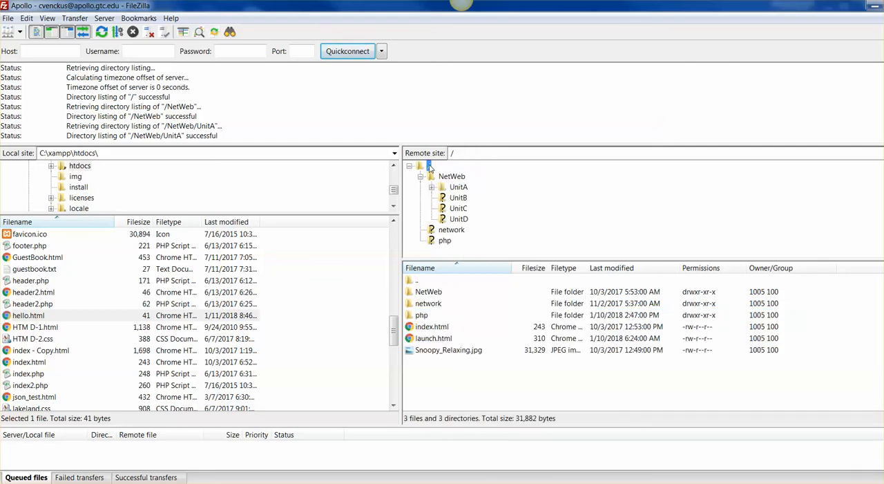
{"action": "left_click", "coordinate": [421, 177]}
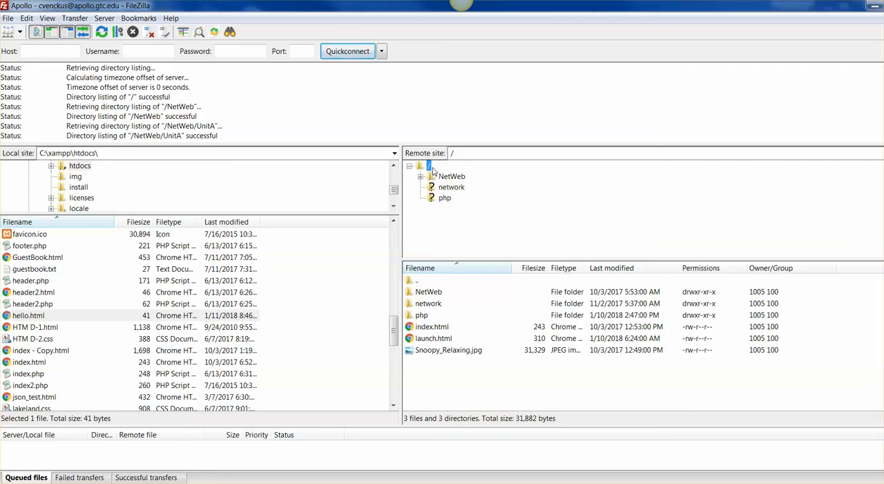
Step: Create a directory named test in the remote site's root
{"action": "right_click", "coordinate": [433, 168]}
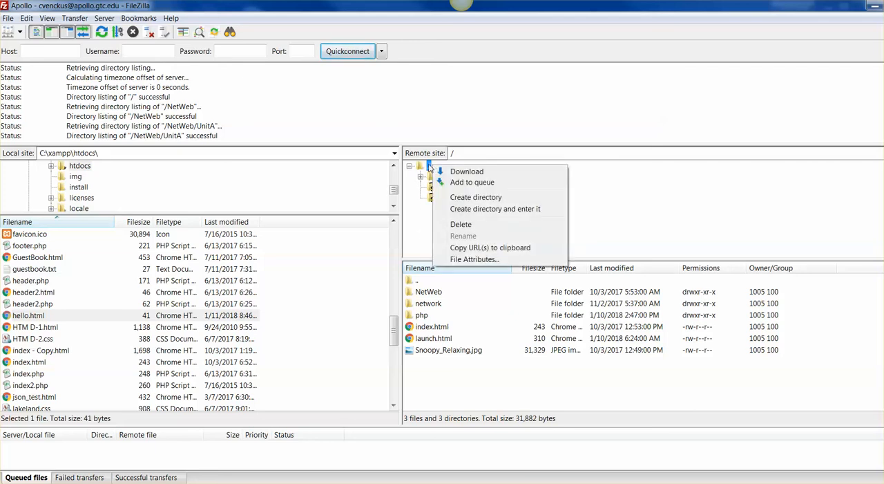
{"action": "key", "text": "Escape"}
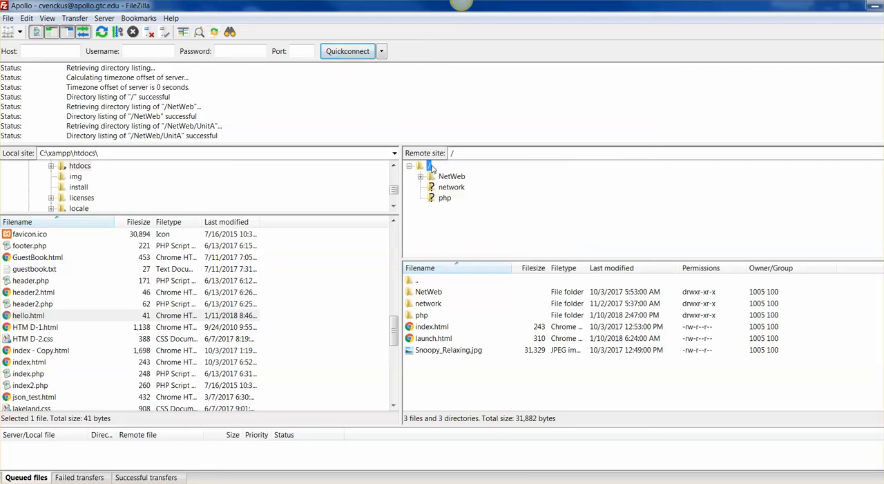
{"action": "right_click", "coordinate": [433, 168]}
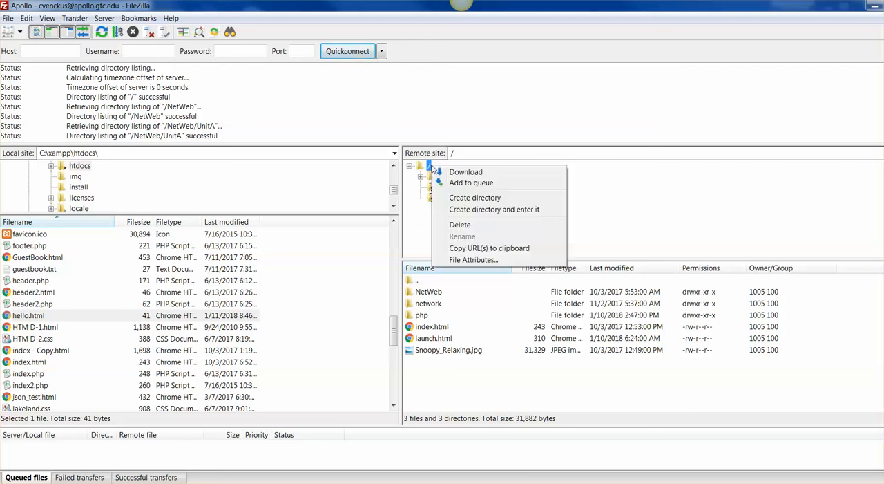
{"action": "left_click", "coordinate": [475, 198]}
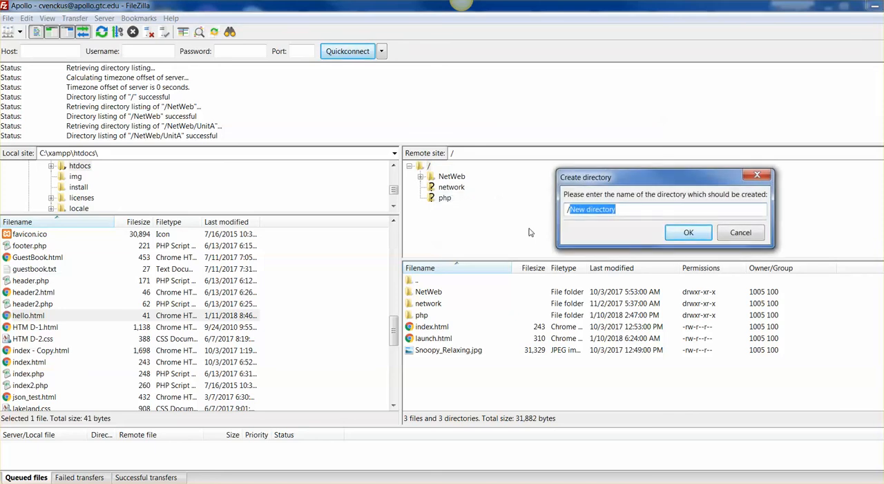
{"action": "type", "text": "test"}
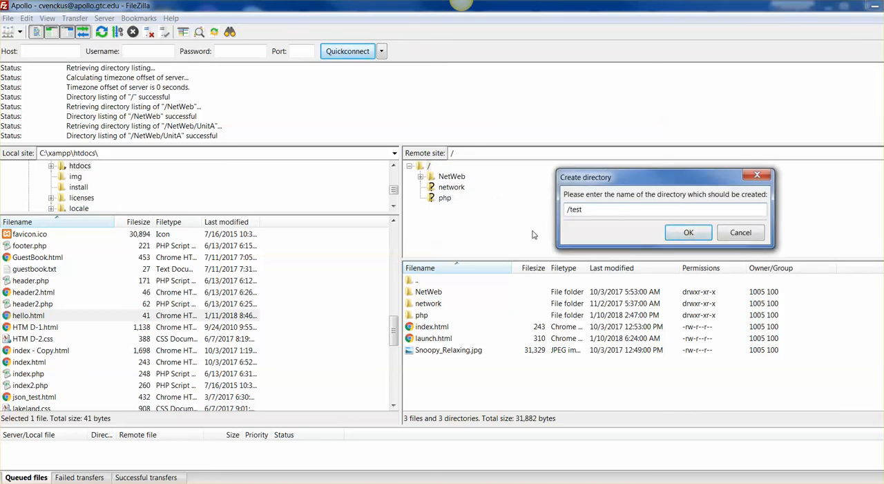
{"action": "left_click", "coordinate": [688, 232]}
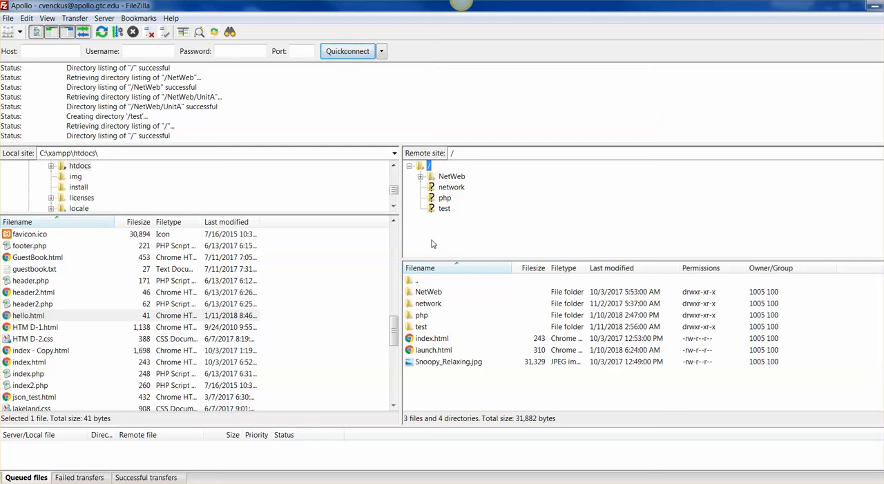
Step: Create a subdirectory named unit1 inside the remote test folder
{"action": "left_click", "coordinate": [443, 210]}
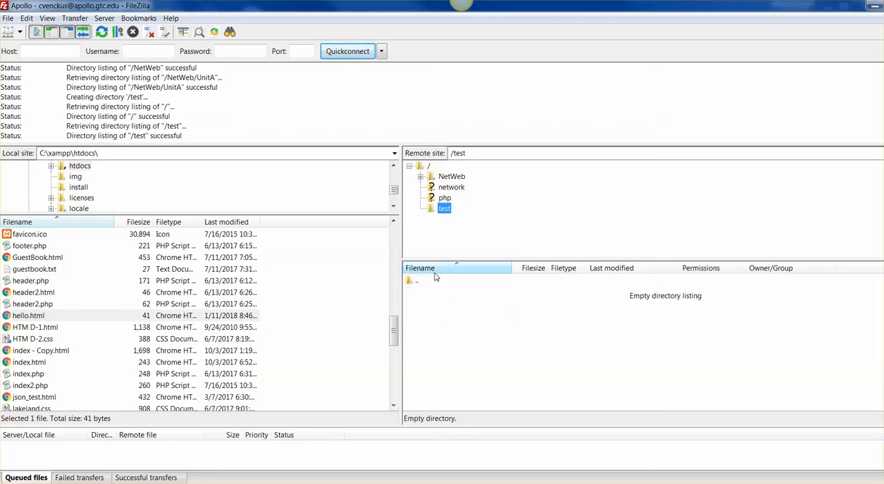
{"action": "right_click", "coordinate": [447, 211]}
{"action": "left_click", "coordinate": [492, 239]}
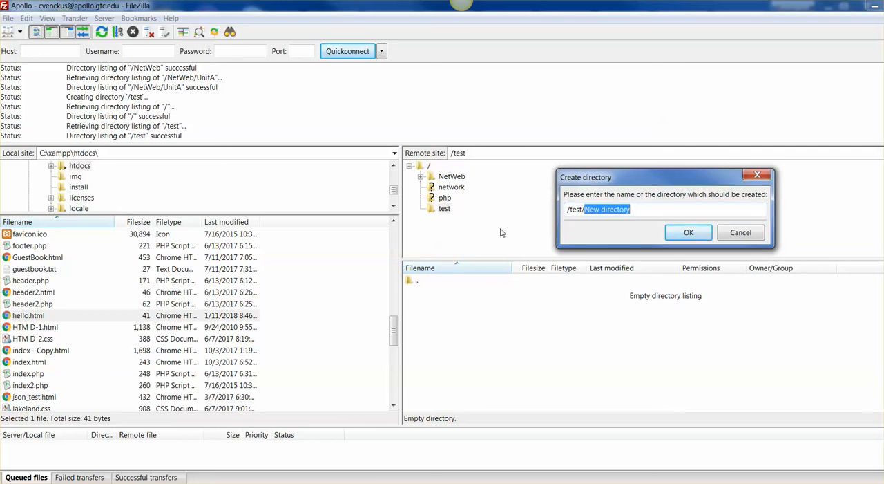
{"action": "type", "text": "unit1"}
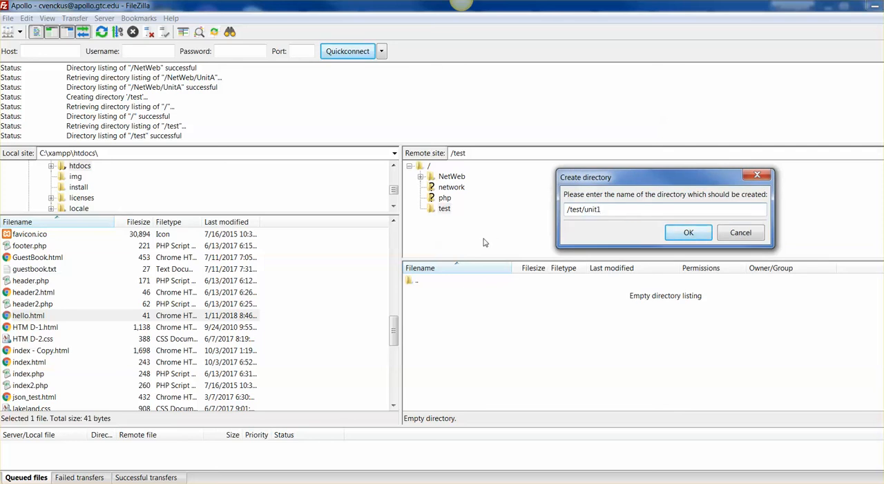
{"action": "left_click", "coordinate": [673, 233]}
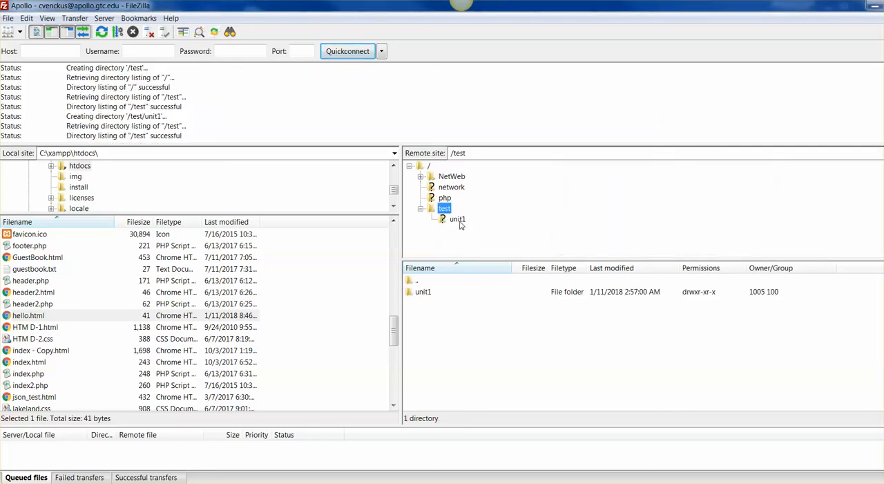
Step: Open the remote /test/unit1 folder and upload hello.html from the local htdocs folder into it
{"action": "left_click", "coordinate": [458, 221]}
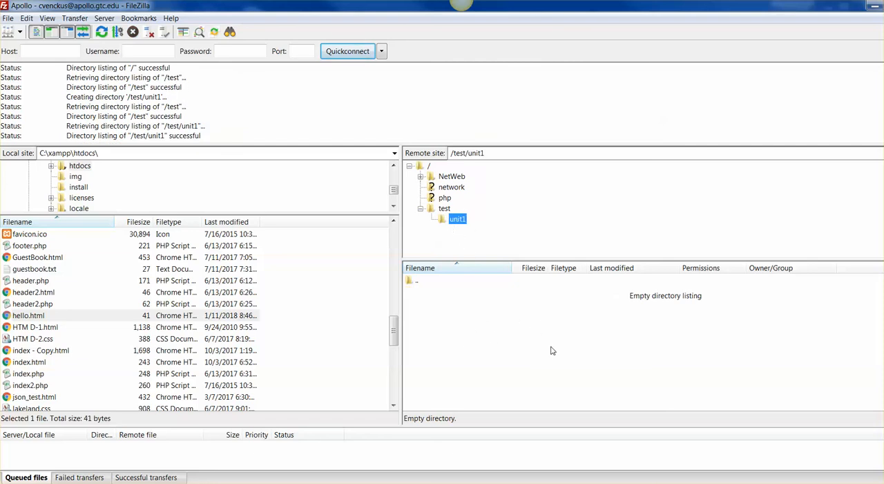
{"action": "left_click", "coordinate": [445, 209]}
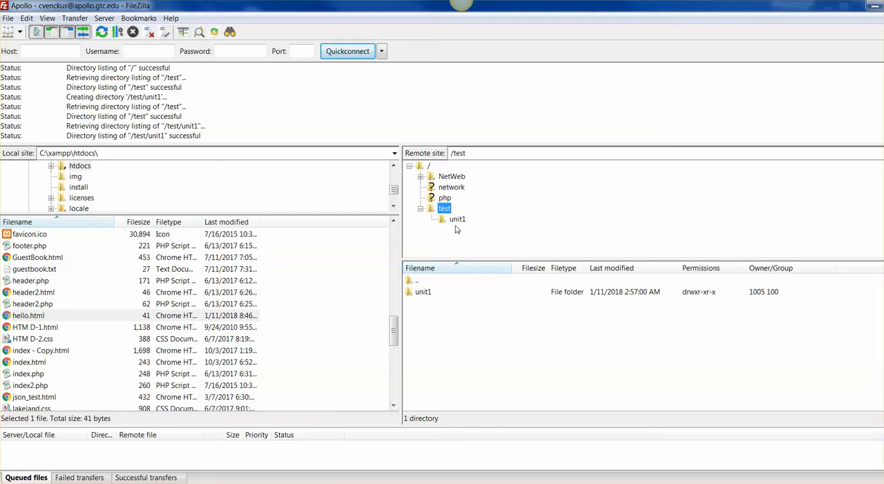
{"action": "left_click", "coordinate": [456, 219]}
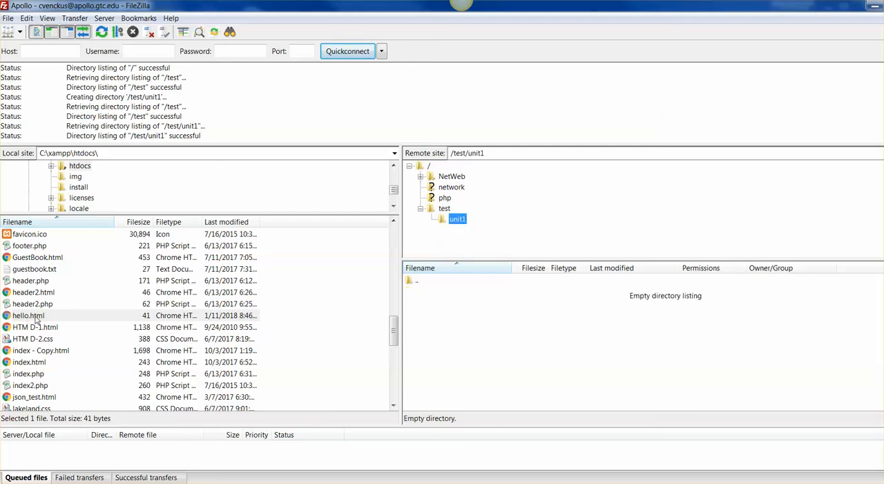
{"action": "left_click_drag", "start_coordinate": [36, 317], "coordinate": [485, 336]}
{"action": "left_click_drag", "start_coordinate": [485, 336], "coordinate": [486, 336]}
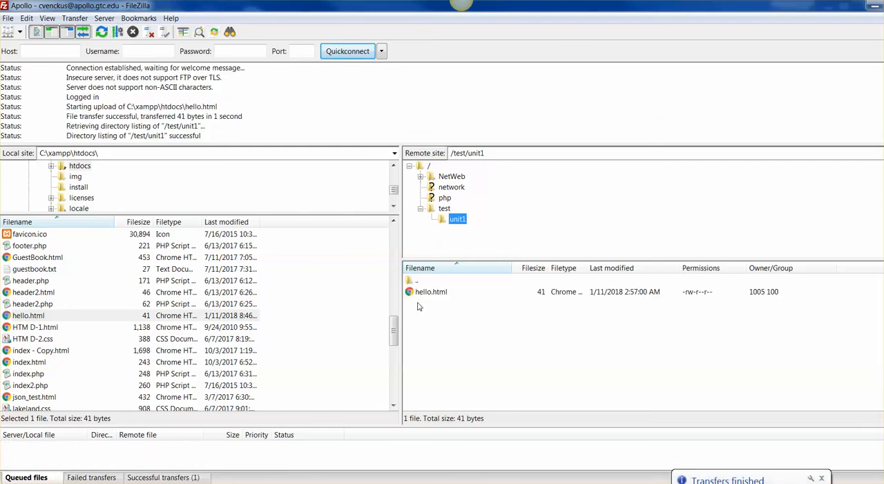
Step: Restore the FileZilla window to its smaller size, move it aside and open the personal Apollo home page in a new browser tab
{"action": "double_click", "coordinate": [775, 13]}
{"action": "left_click_drag", "start_coordinate": [548, 27], "coordinate": [616, 44]}
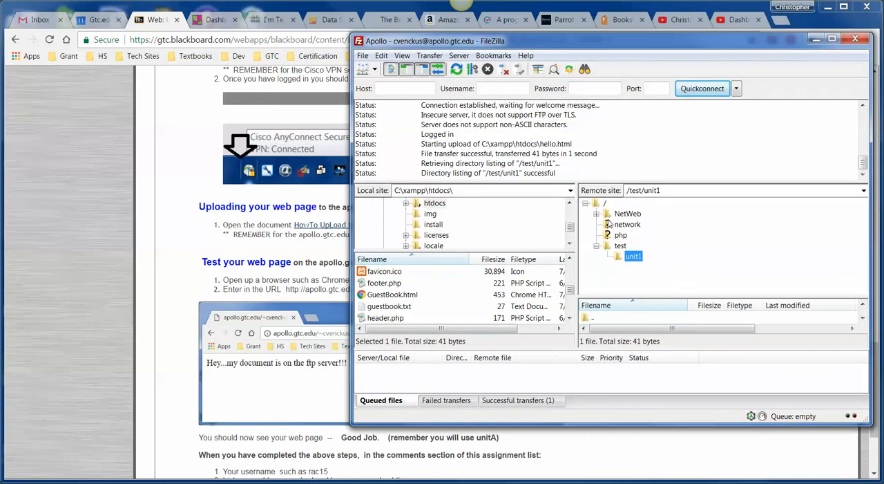
{"action": "left_click_drag", "start_coordinate": [540, 41], "coordinate": [550, 50]}
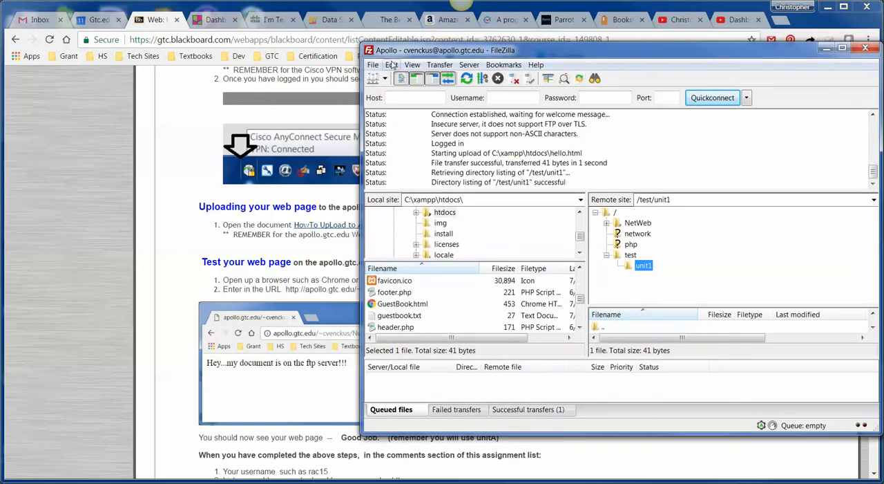
{"action": "left_click_drag", "start_coordinate": [563, 49], "coordinate": [883, 35]}
{"action": "left_click", "coordinate": [776, 19]}
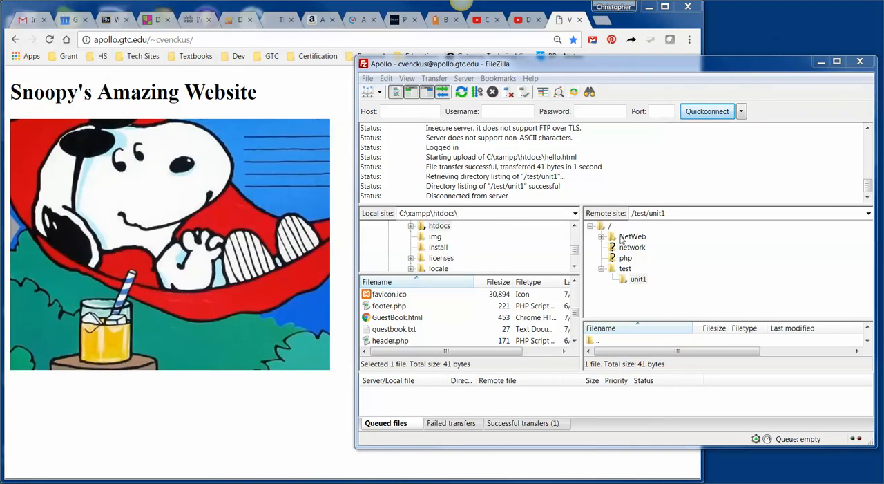
Step: Show the remote root's files in FileZilla, enlarge the file list and window, and select index.html
{"action": "left_click", "coordinate": [610, 226]}
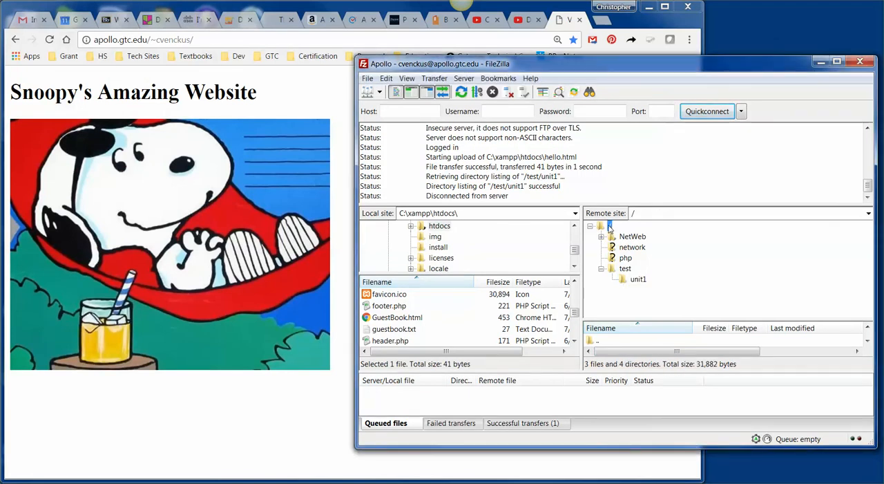
{"action": "double_click", "coordinate": [605, 226]}
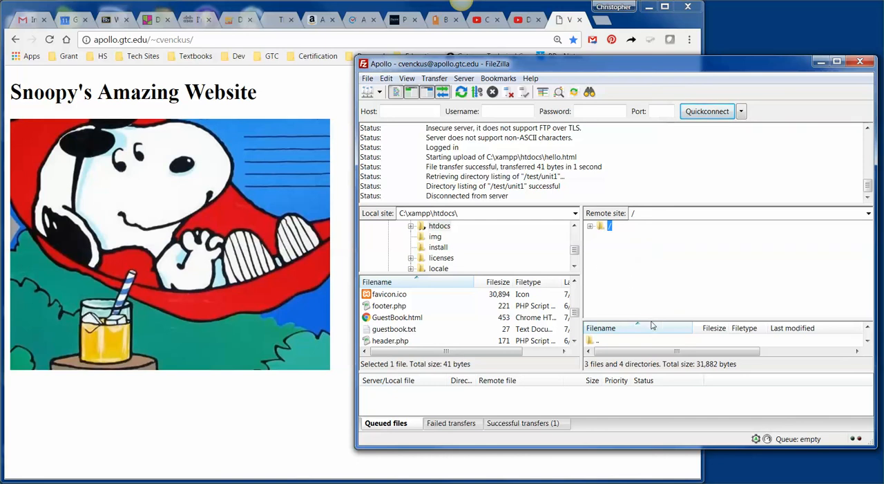
{"action": "left_click_drag", "start_coordinate": [650, 320], "coordinate": [653, 243]}
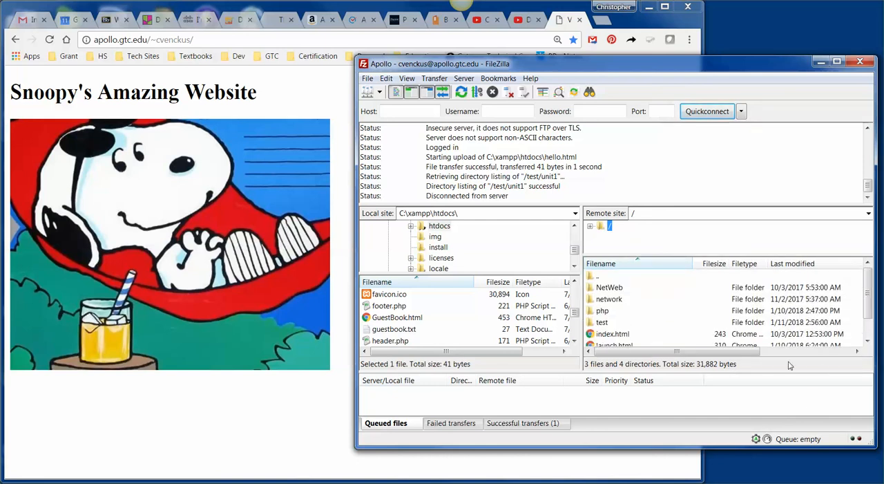
{"action": "left_click_drag", "start_coordinate": [851, 446], "coordinate": [851, 483]}
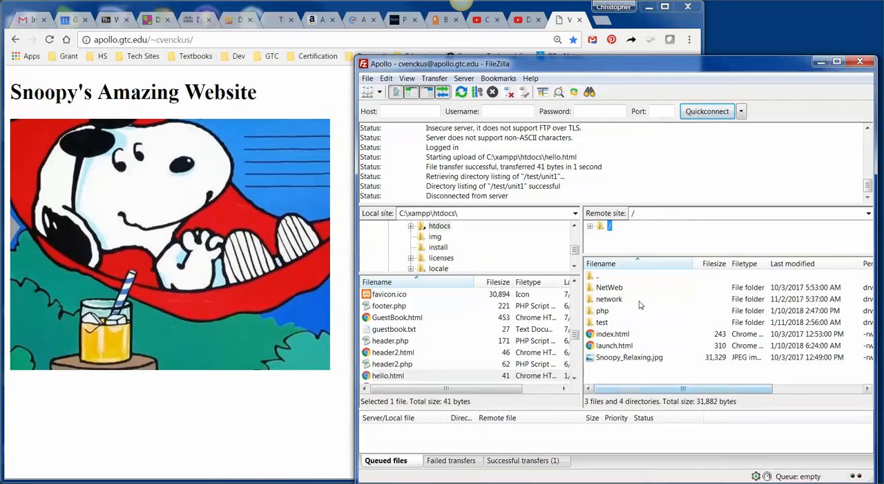
{"action": "left_click", "coordinate": [619, 337]}
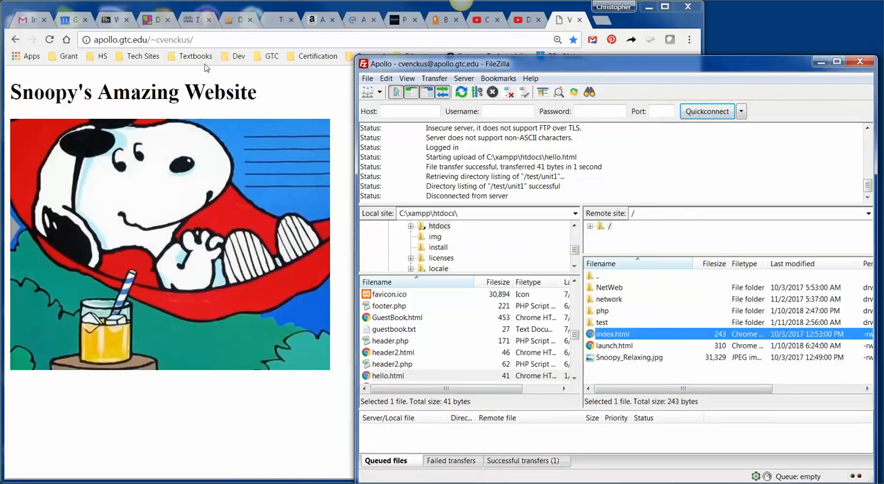
Step: Switch to the browser and load index.html by adding it to the end of the Apollo home page address
{"action": "left_click", "coordinate": [207, 40]}
{"action": "left_click", "coordinate": [206, 39]}
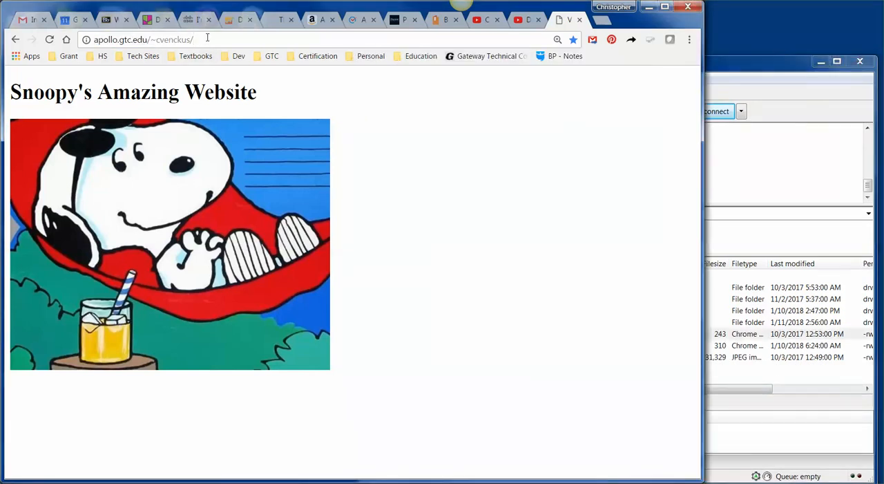
{"action": "type", "text": "index.html"}
{"action": "key", "text": "Return"}
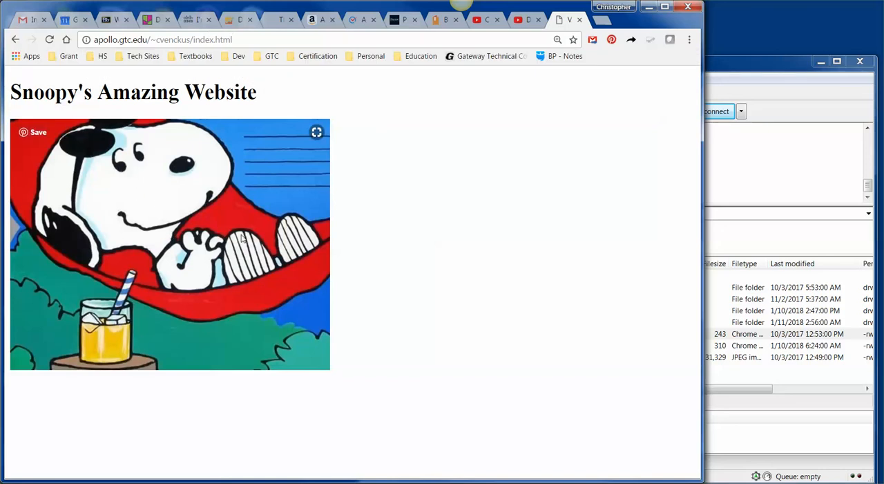
Step: Switch to FileZilla, expand the remote root's folder tree, enlarge the tree area and open the unit1 folder inside test
{"action": "left_click", "coordinate": [731, 64]}
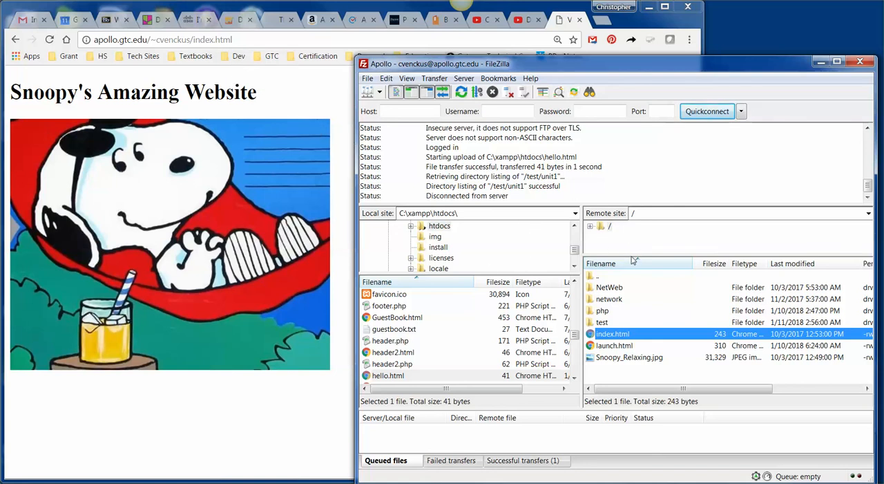
{"action": "left_click", "coordinate": [591, 226]}
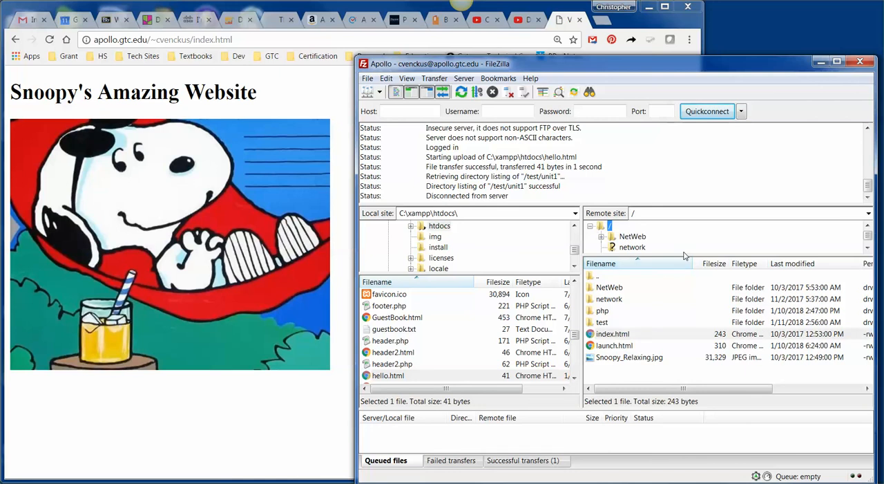
{"action": "left_click_drag", "start_coordinate": [687, 257], "coordinate": [688, 310]}
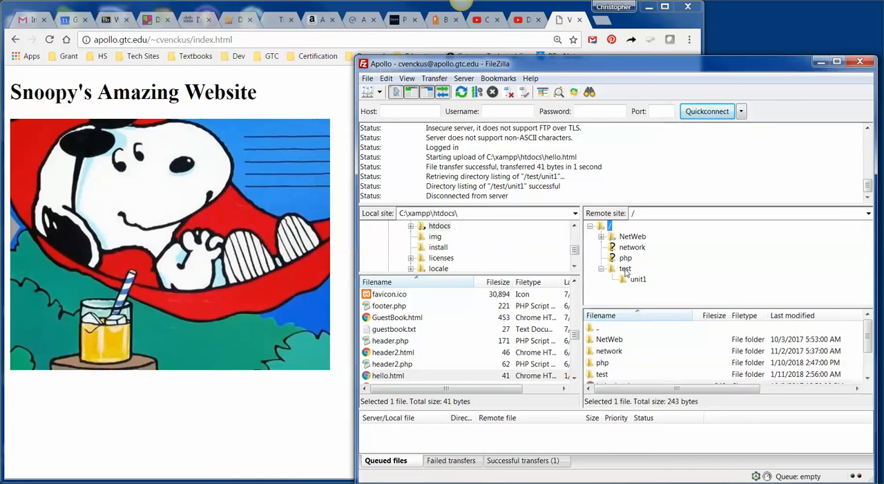
{"action": "left_click", "coordinate": [625, 269]}
{"action": "left_click", "coordinate": [640, 280]}
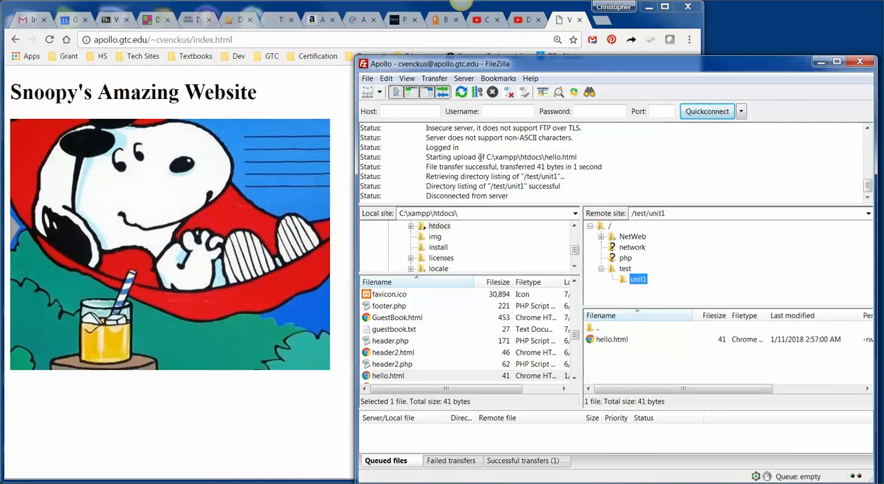
Step: Switch to the browser and remove index.html from the end of the Apollo page address
{"action": "left_click", "coordinate": [243, 41]}
{"action": "double_click", "coordinate": [242, 39]}
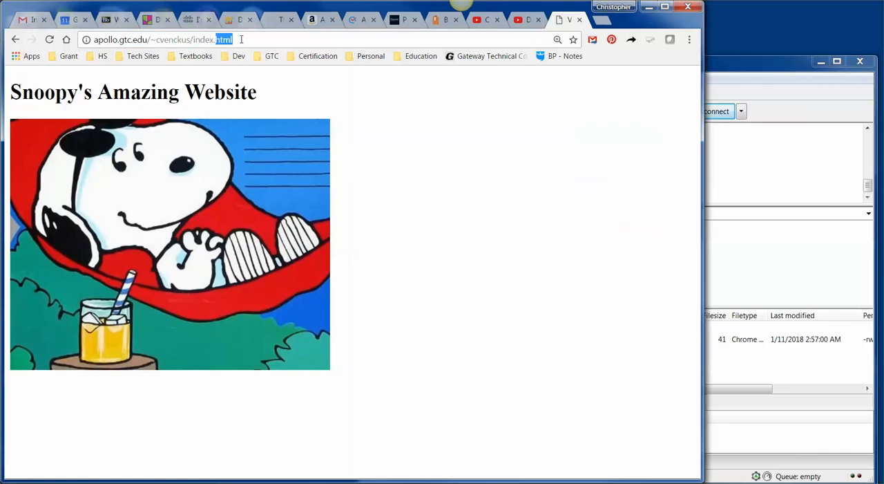
{"action": "key", "text": "BackSpace"}
{"action": "key", "text": "BackSpace"}
{"action": "key", "text": "BackSpace"}
{"action": "key", "text": "BackSpace"}
{"action": "key", "text": "BackSpace"}
{"action": "key", "text": "BackSpace"}
{"action": "key", "text": "BackSpace"}
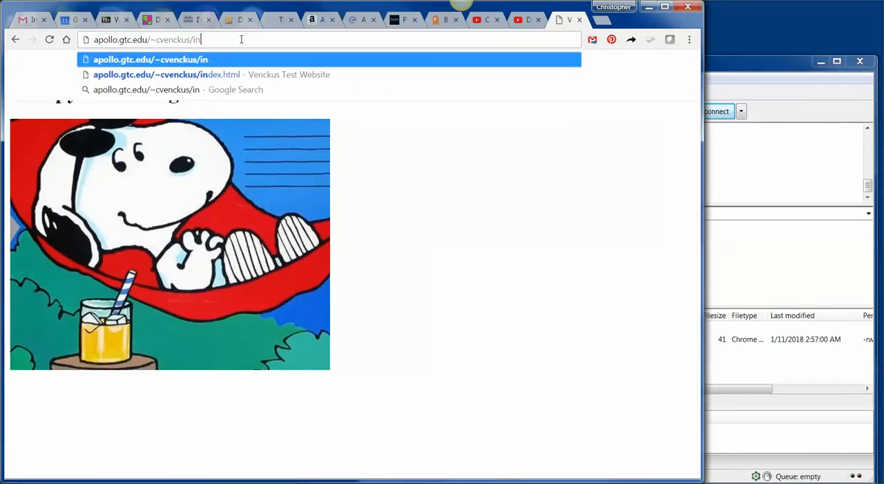
Step: Check the remote folder path in FileZilla, add test/unit1/hello.html to the Apollo address in the browser and load the page
{"action": "left_click", "coordinate": [725, 63]}
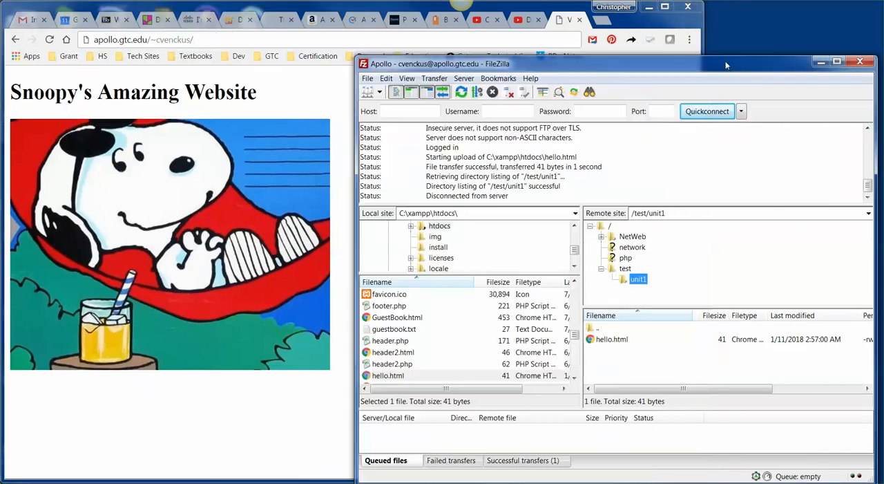
{"action": "left_click", "coordinate": [212, 40]}
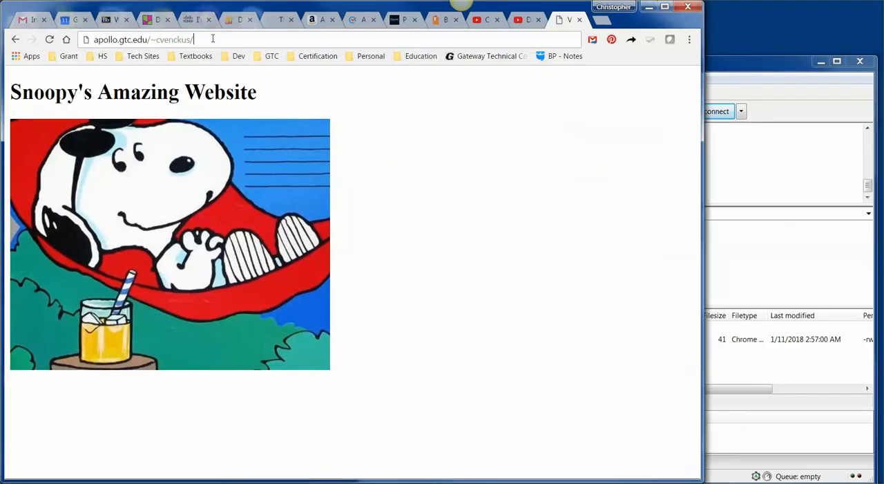
{"action": "type", "text": "test/"}
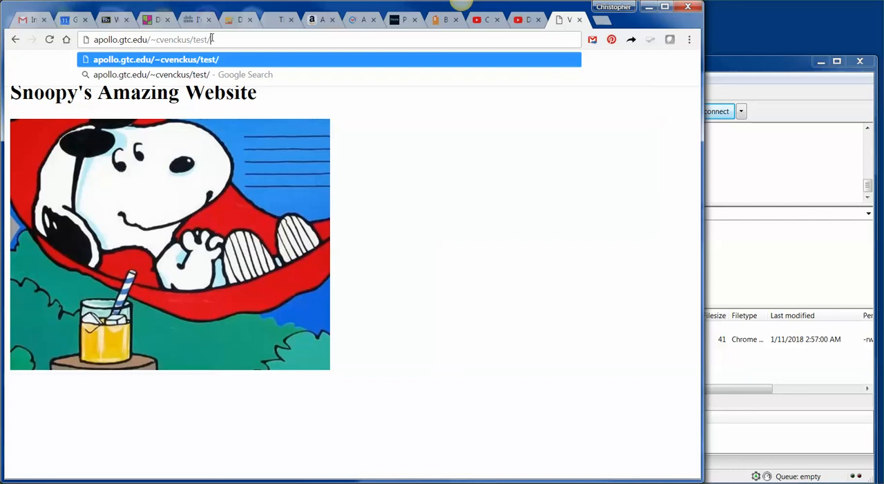
{"action": "left_click", "coordinate": [731, 70]}
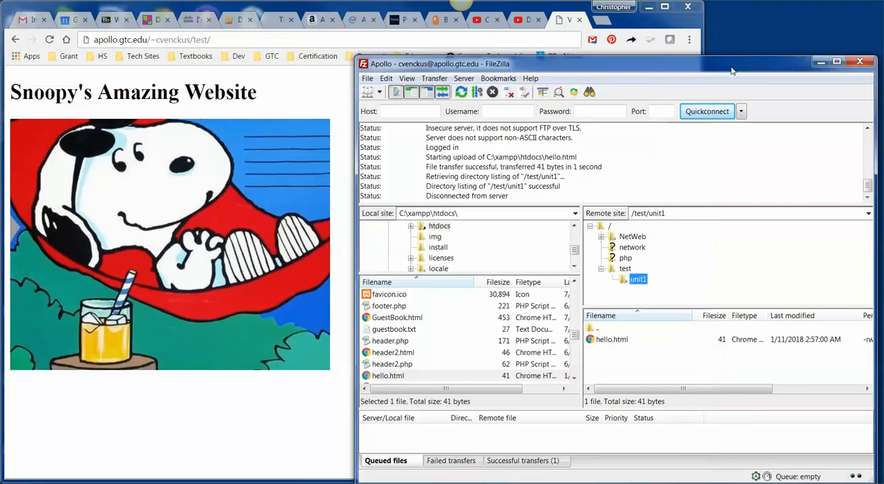
{"action": "left_click", "coordinate": [225, 39]}
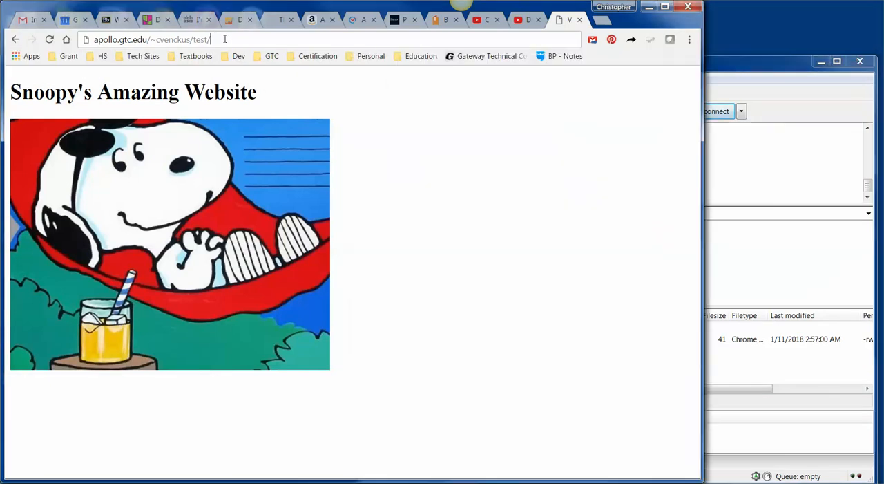
{"action": "type", "text": "unit1"}
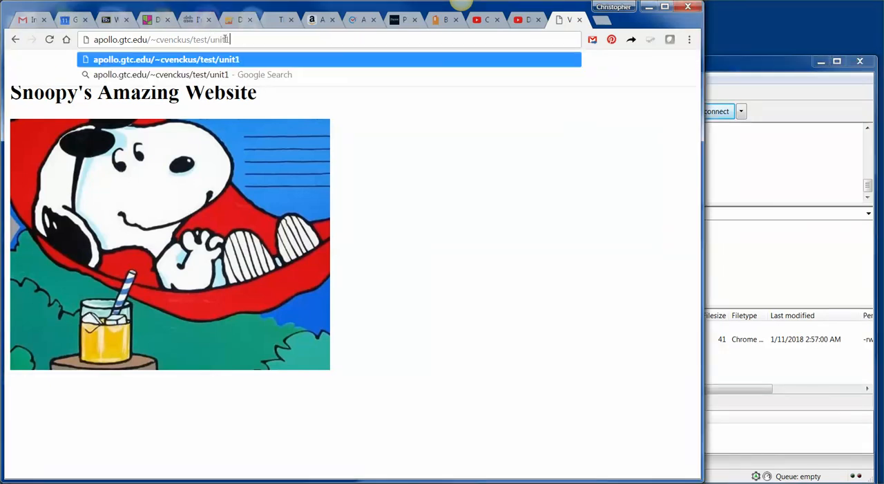
{"action": "type", "text": "/hell"}
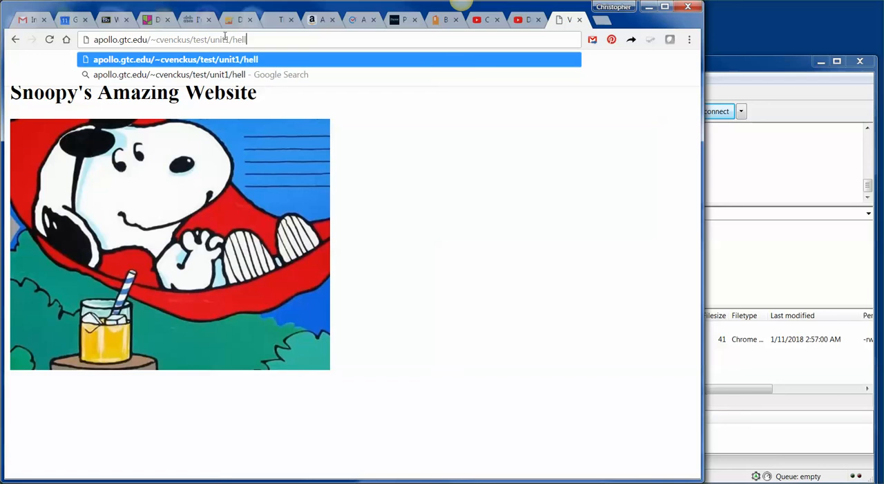
{"action": "type", "text": "o.html"}
{"action": "key", "text": "Return"}
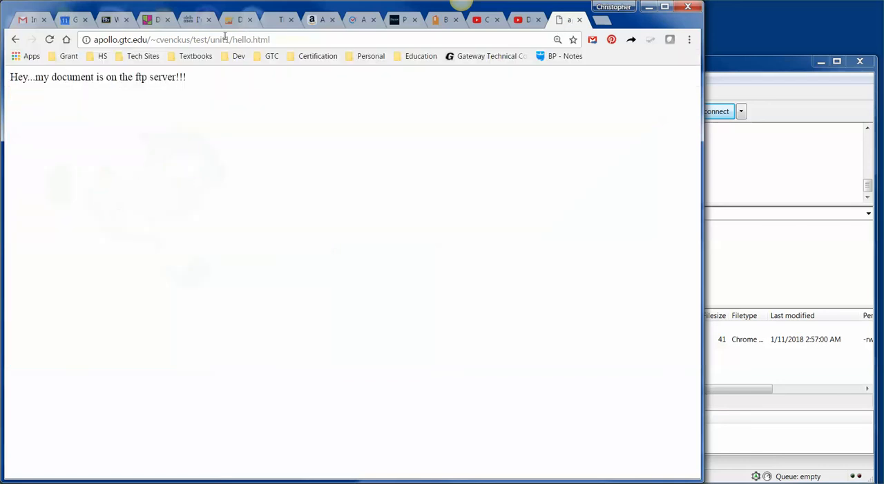
Step: Return to FileZilla, move its window aside and create a directory named unit2 inside the remote test folder
{"action": "left_click", "coordinate": [716, 76]}
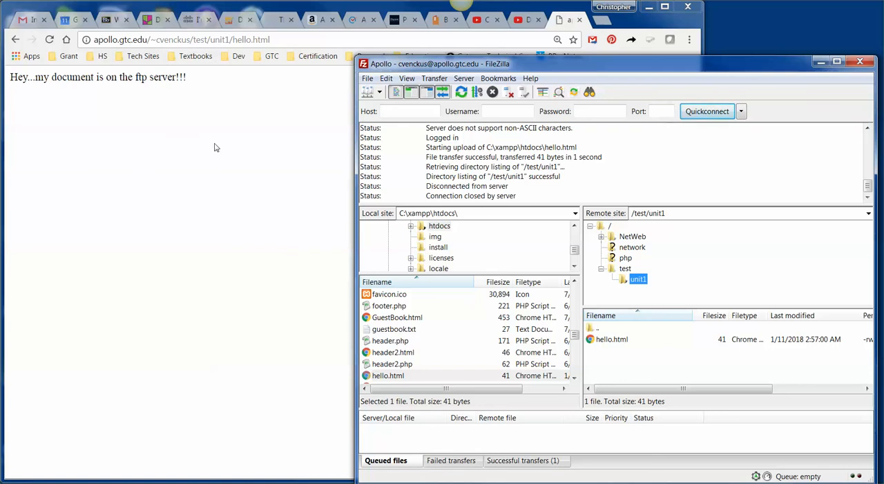
{"action": "left_click_drag", "start_coordinate": [618, 69], "coordinate": [580, 70]}
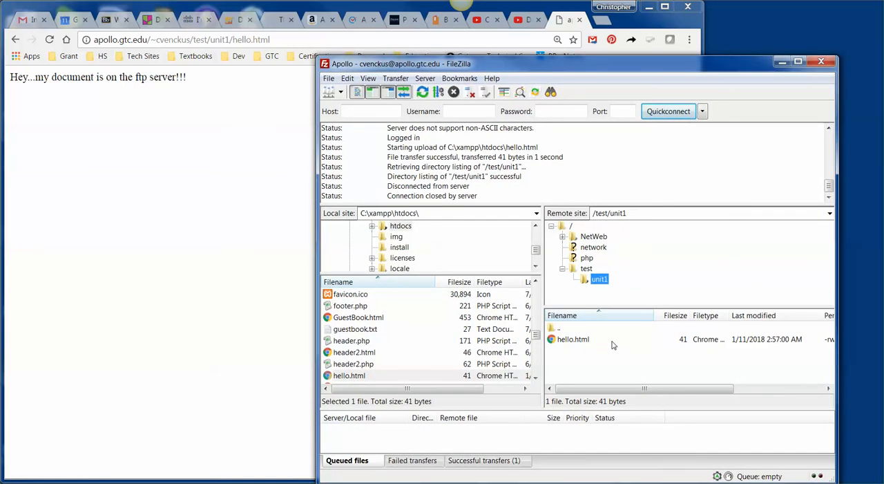
{"action": "right_click", "coordinate": [589, 269]}
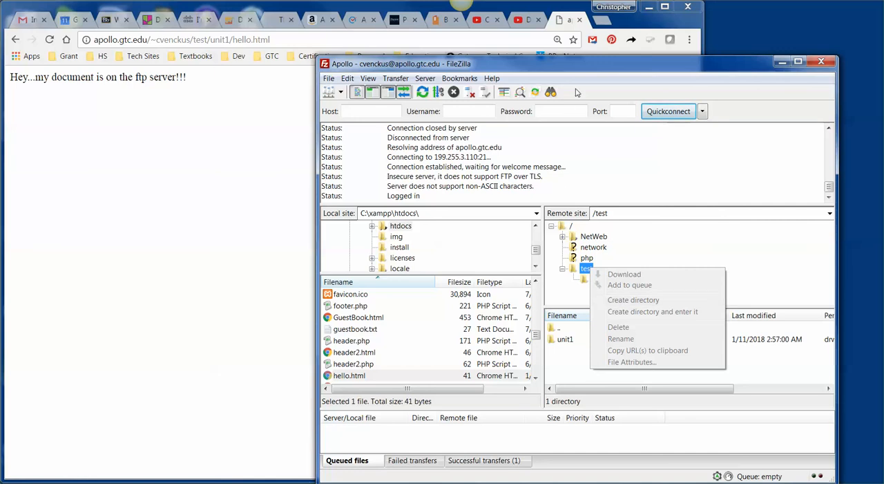
{"action": "left_click_drag", "start_coordinate": [579, 69], "coordinate": [452, 70]}
{"action": "left_click", "coordinate": [474, 281]}
{"action": "right_click", "coordinate": [459, 270]}
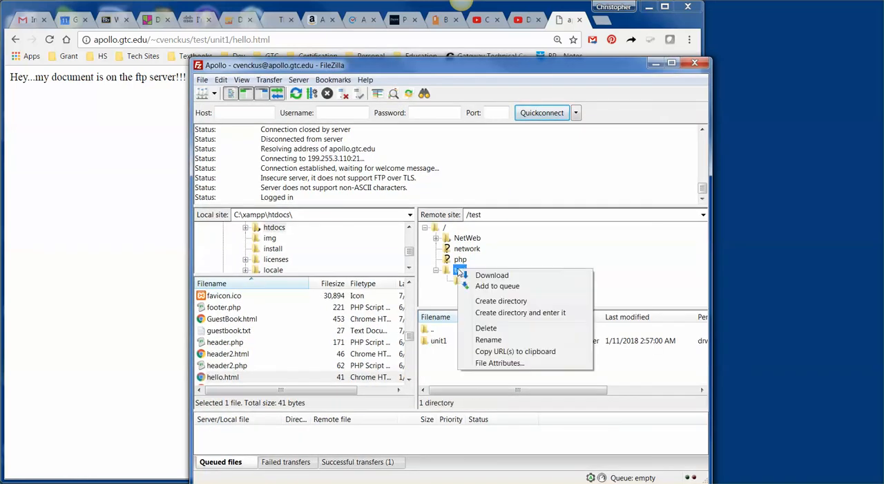
{"action": "left_click", "coordinate": [492, 300]}
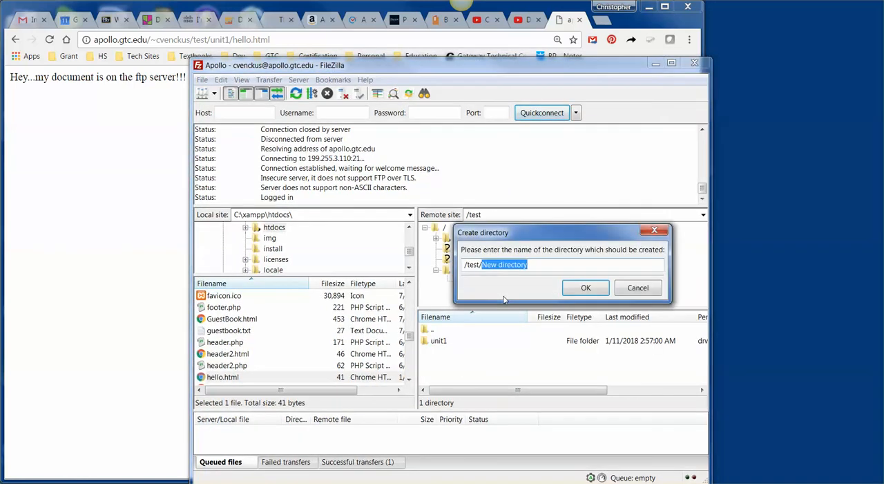
{"action": "type", "text": "unit2"}
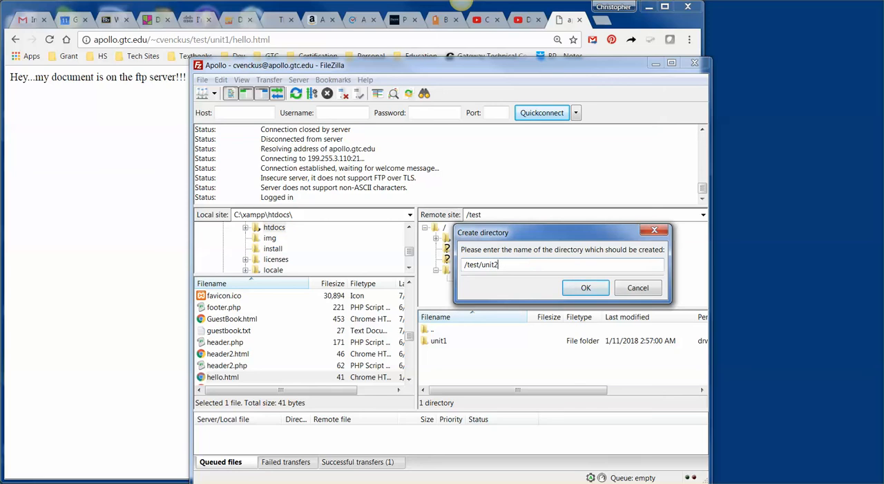
{"action": "key", "text": "Return"}
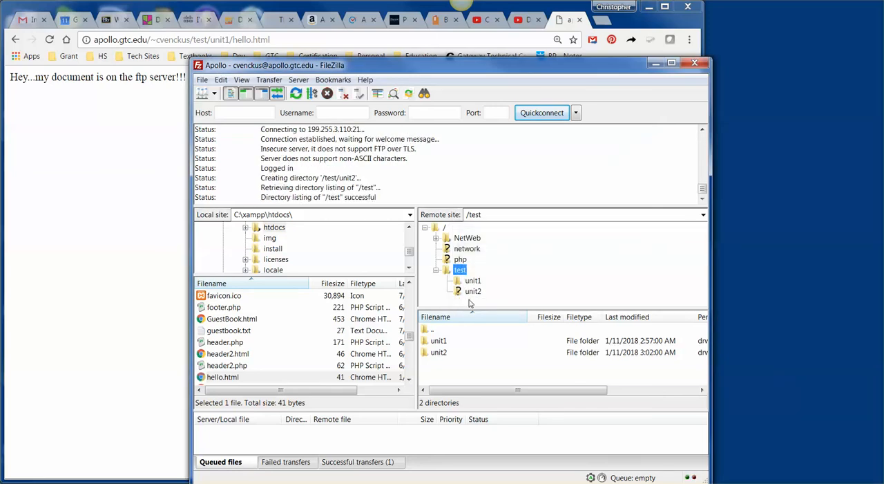
Step: Compare the contents of the remote unit1 and unit2 folders, ending in unit1, and move the FileZilla window aside
{"action": "left_click", "coordinate": [473, 281]}
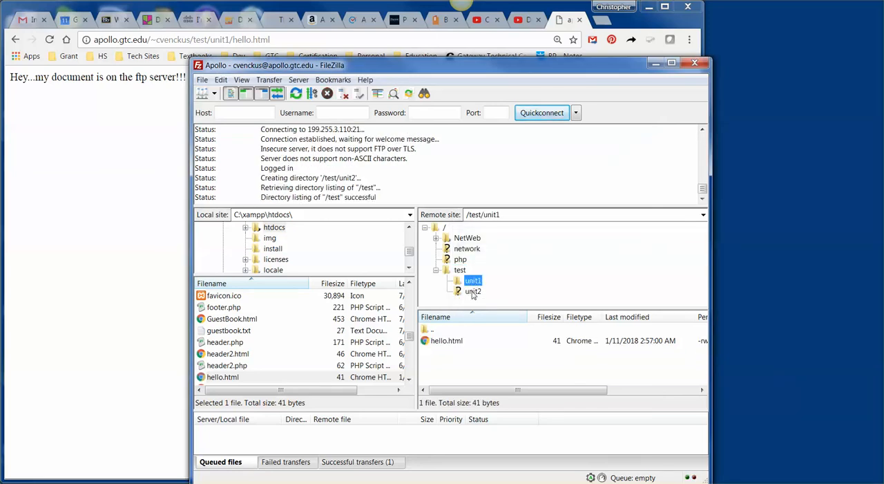
{"action": "left_click", "coordinate": [473, 292]}
{"action": "left_click", "coordinate": [474, 281]}
{"action": "left_click_drag", "start_coordinate": [428, 69], "coordinate": [583, 56]}
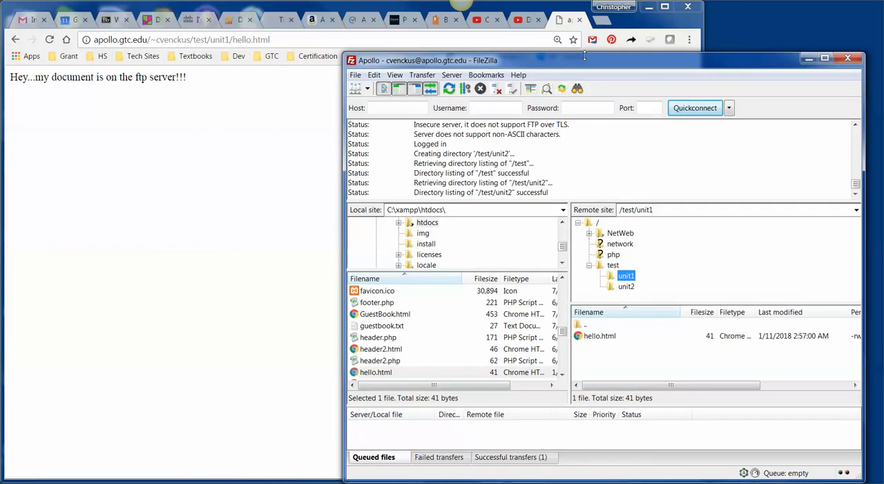
Step: Select the hello.html page's address in the browser, switch to the Blackboard tab and open the Web: Unit A - Create a Website assignment
{"action": "left_click", "coordinate": [116, 261]}
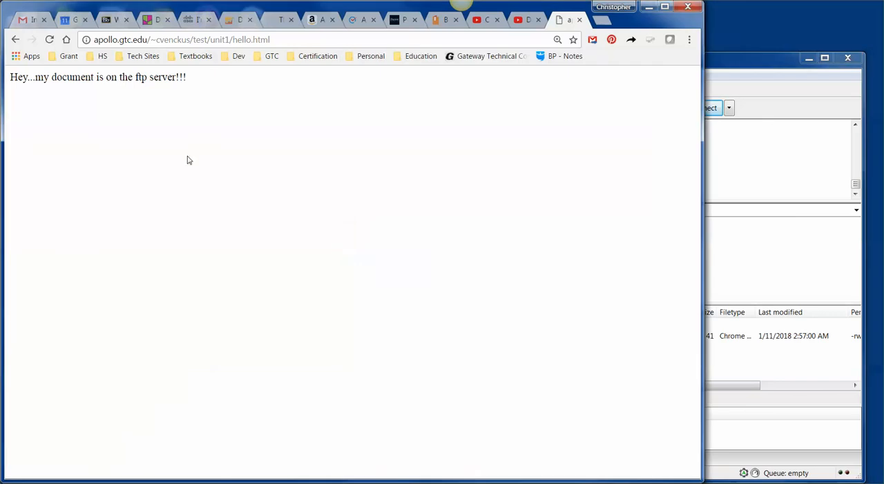
{"action": "left_click", "coordinate": [282, 39]}
{"action": "key", "text": "ctrl+c"}
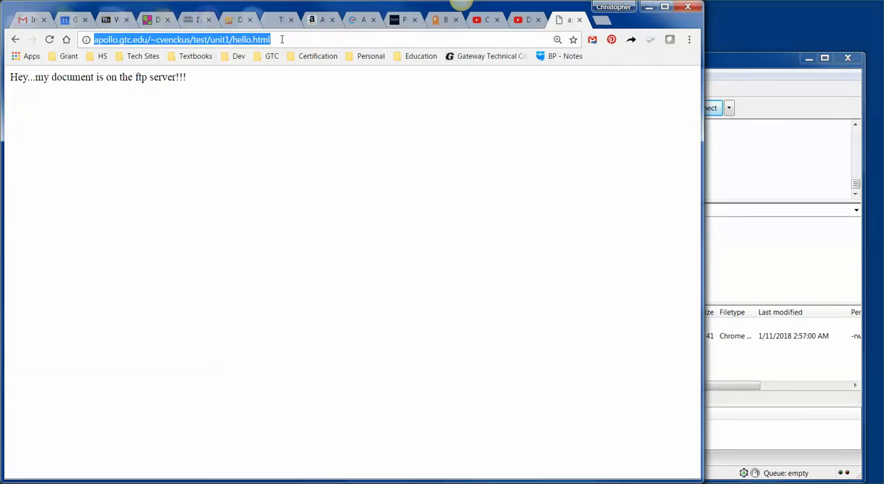
{"action": "left_click", "coordinate": [114, 25]}
{"action": "scroll", "coordinate": [322, 342], "scroll_direction": "up", "scroll_amount": 5}
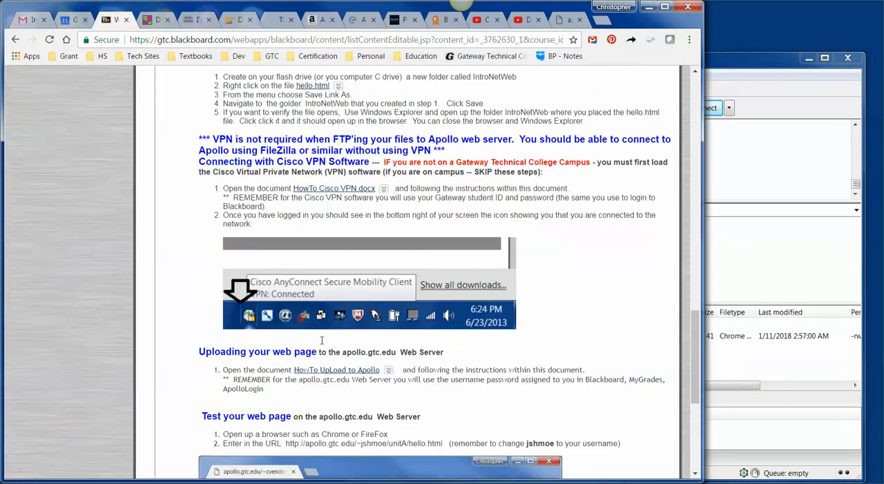
{"action": "scroll", "coordinate": [321, 342], "scroll_direction": "up", "scroll_amount": 2}
{"action": "left_click", "coordinate": [308, 237]}
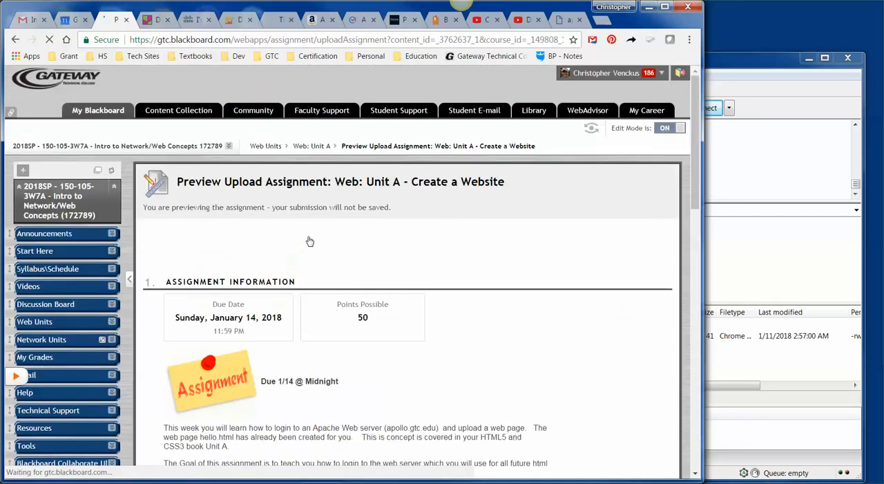
Step: Maximize the browser window, review the assignment's testing and submission instructions and place the cursor in the Comments box
{"action": "scroll", "coordinate": [452, 277], "scroll_direction": "down", "scroll_amount": 3}
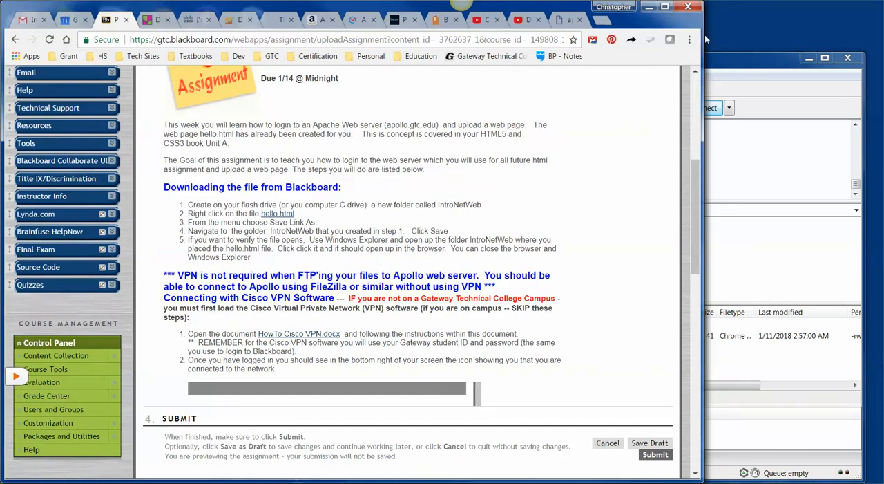
{"action": "left_click", "coordinate": [665, 6]}
{"action": "scroll", "coordinate": [560, 174], "scroll_direction": "down", "scroll_amount": 12}
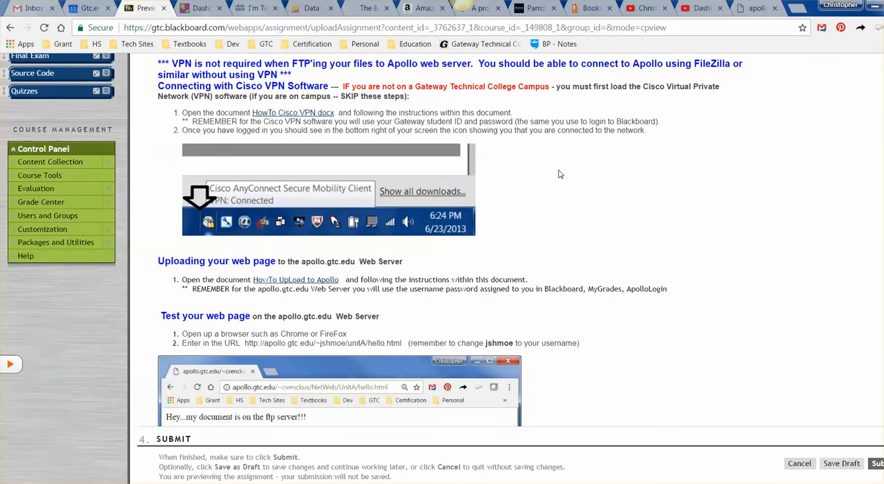
{"action": "scroll", "coordinate": [563, 178], "scroll_direction": "up", "scroll_amount": 2}
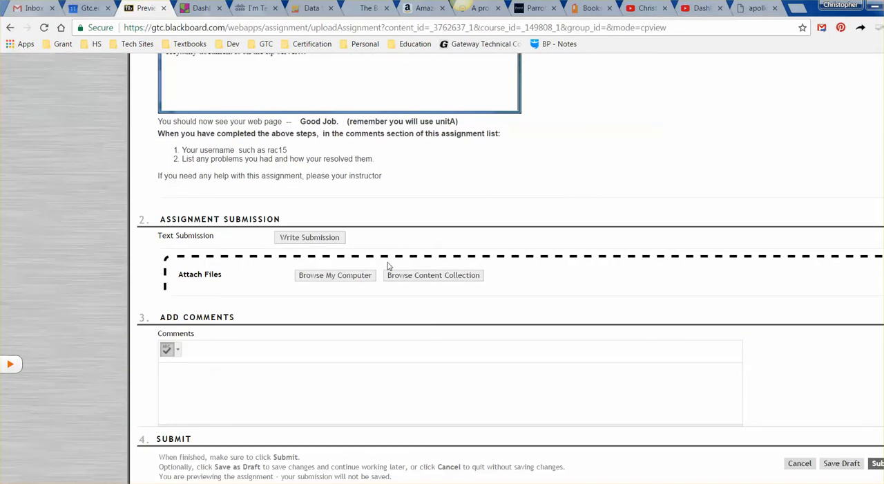
{"action": "left_click", "coordinate": [268, 399]}
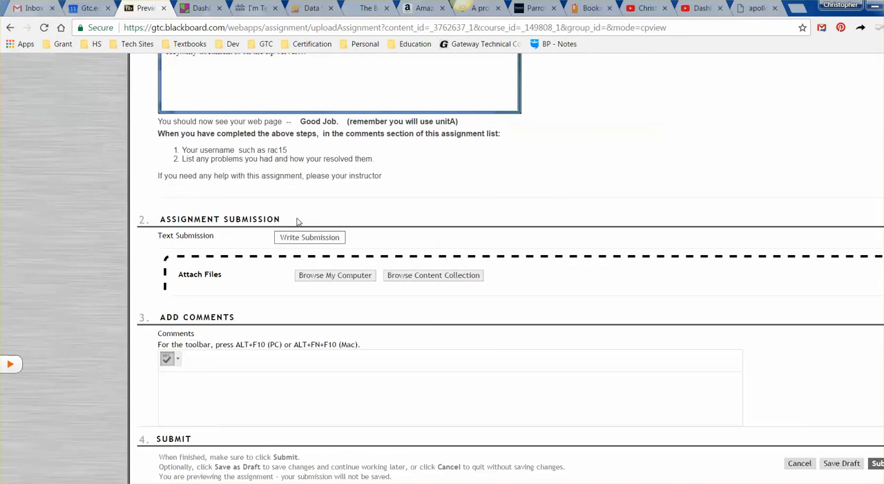
{"action": "scroll", "coordinate": [392, 188], "scroll_direction": "up", "scroll_amount": 1}
{"action": "scroll", "coordinate": [392, 188], "scroll_direction": "down", "scroll_amount": 3}
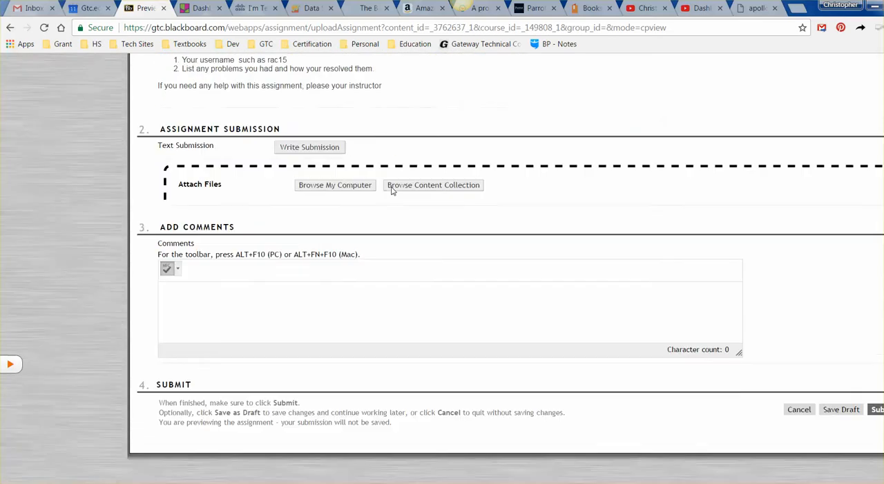
{"action": "scroll", "coordinate": [389, 217], "scroll_direction": "up", "scroll_amount": 1}
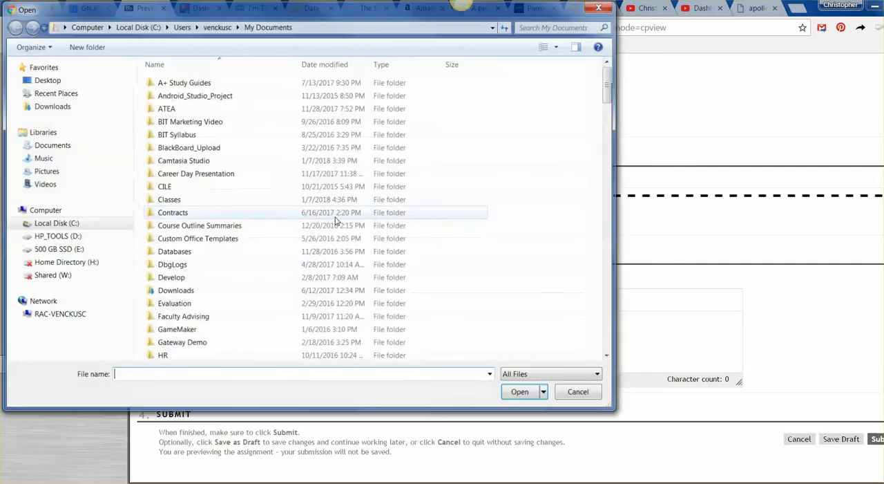
{"action": "left_click", "coordinate": [335, 217]}
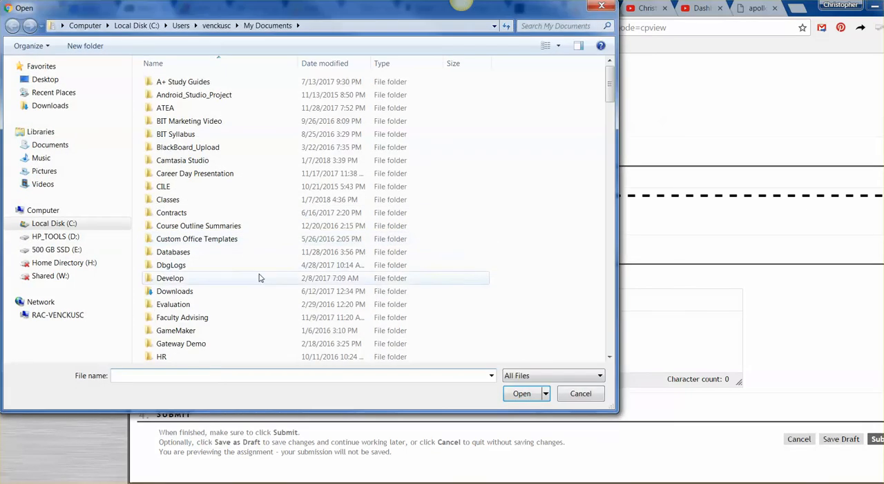
{"action": "left_click_drag", "start_coordinate": [610, 84], "coordinate": [610, 185]}
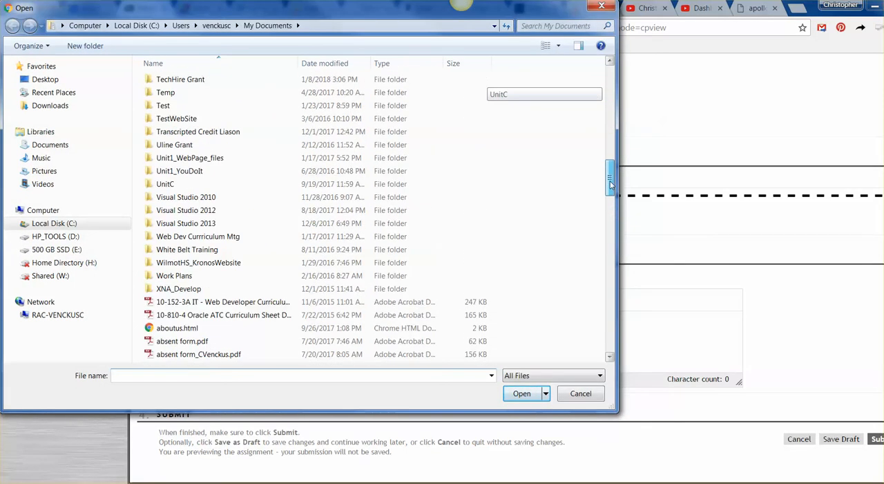
{"action": "left_click", "coordinate": [581, 393]}
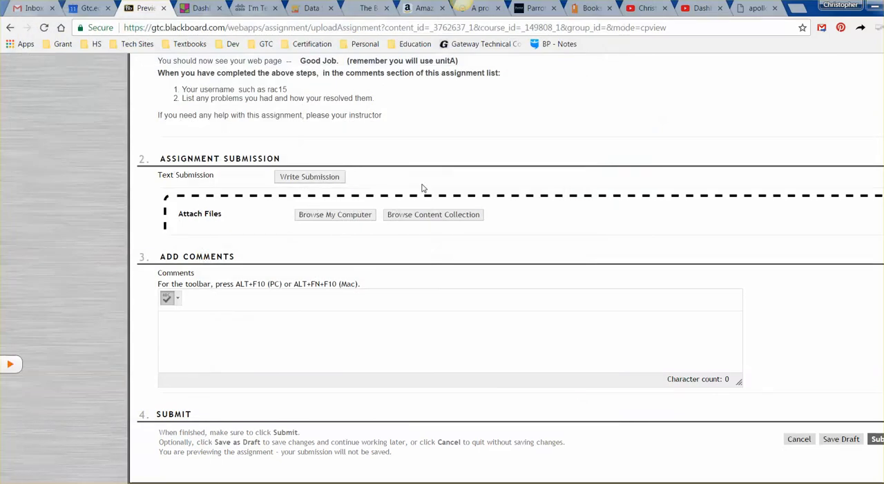
Step: Open the assignment's text submission editor and paste the copied web address of the hello.html page into it
{"action": "left_click", "coordinate": [301, 178]}
{"action": "left_click", "coordinate": [239, 285]}
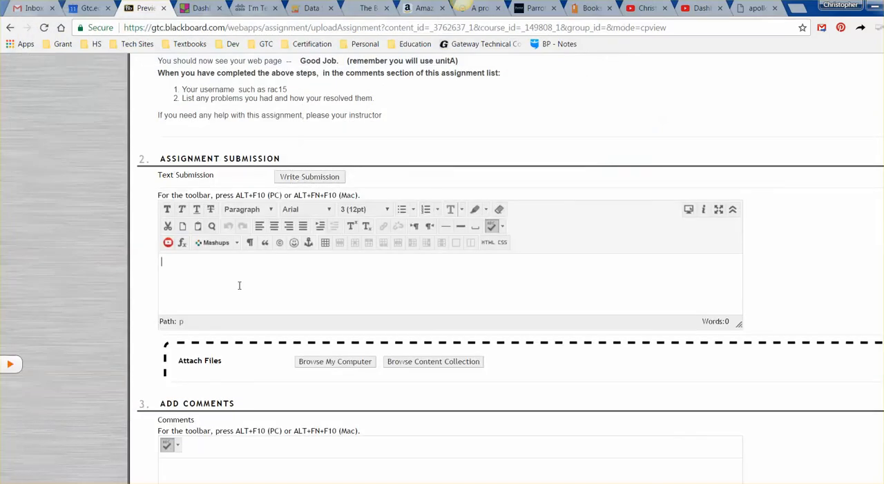
{"action": "key", "text": "ctrl+v"}
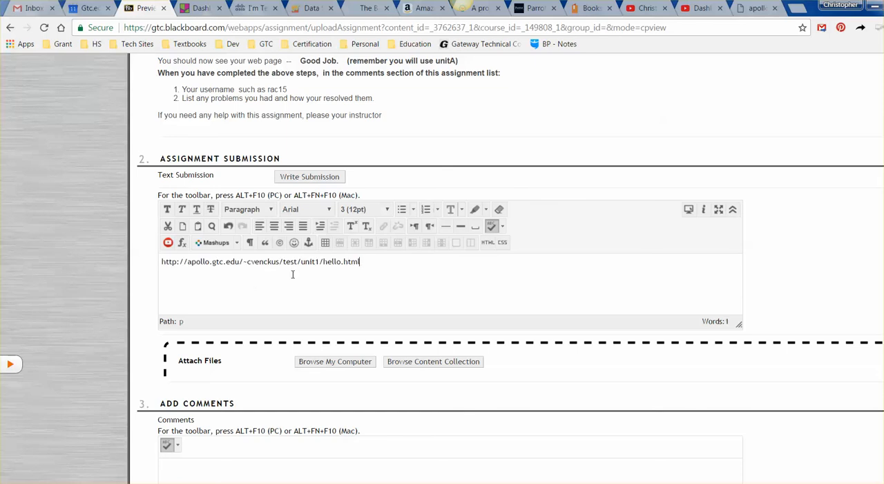
Step: Cancel the assignment submission and look through the Web: Unit A page as far as the web page testing instructions and Unit A Vocabulary
{"action": "scroll", "coordinate": [789, 276], "scroll_direction": "down", "scroll_amount": 2}
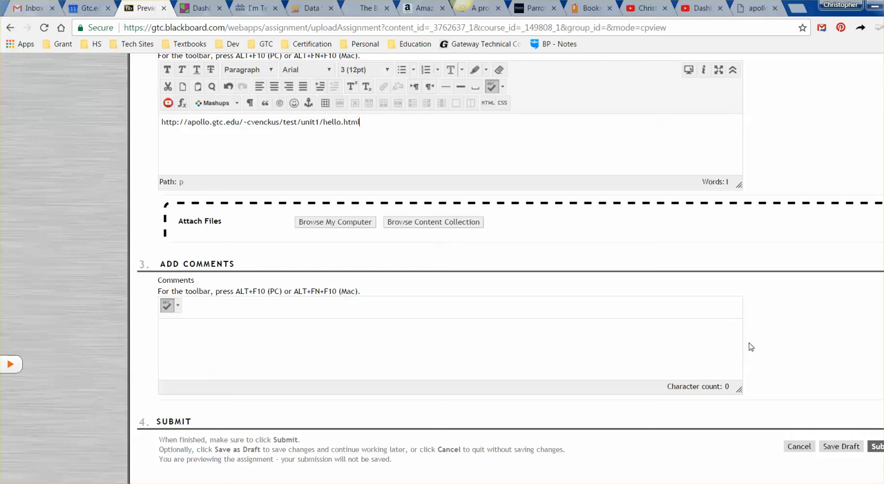
{"action": "left_click", "coordinate": [799, 446]}
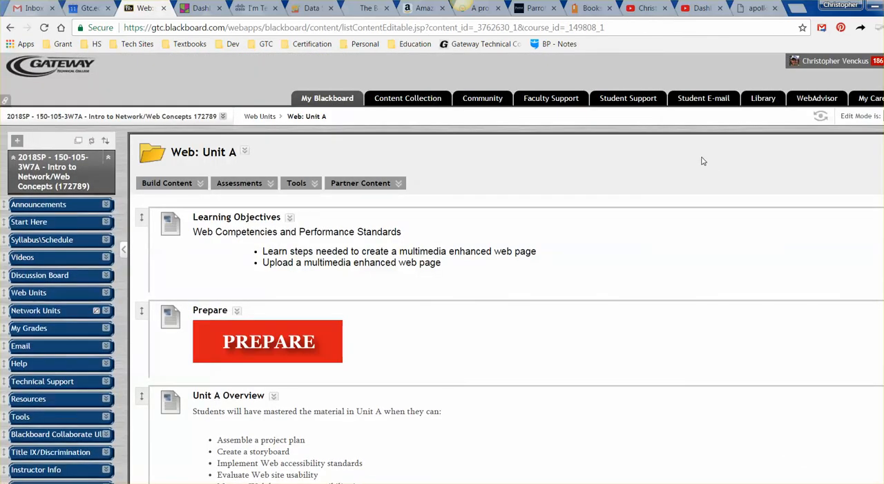
{"action": "scroll", "coordinate": [408, 276], "scroll_direction": "down", "scroll_amount": 15}
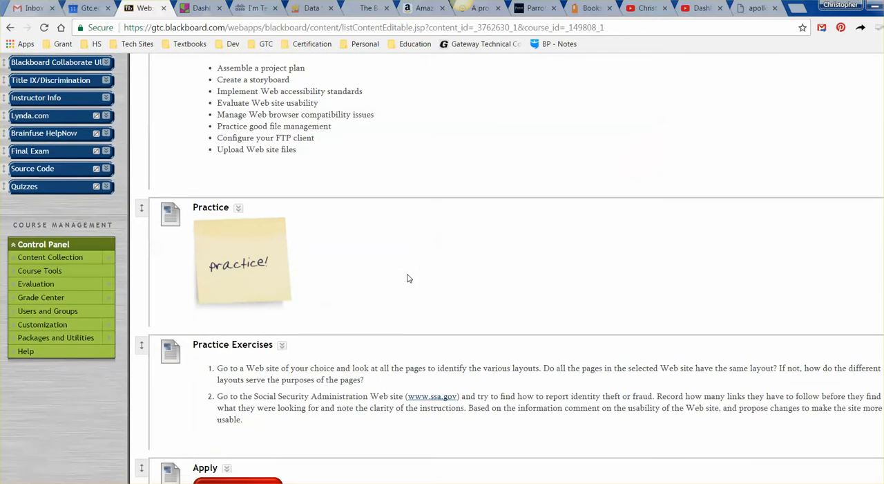
{"action": "scroll", "coordinate": [371, 186], "scroll_direction": "down", "scroll_amount": 3}
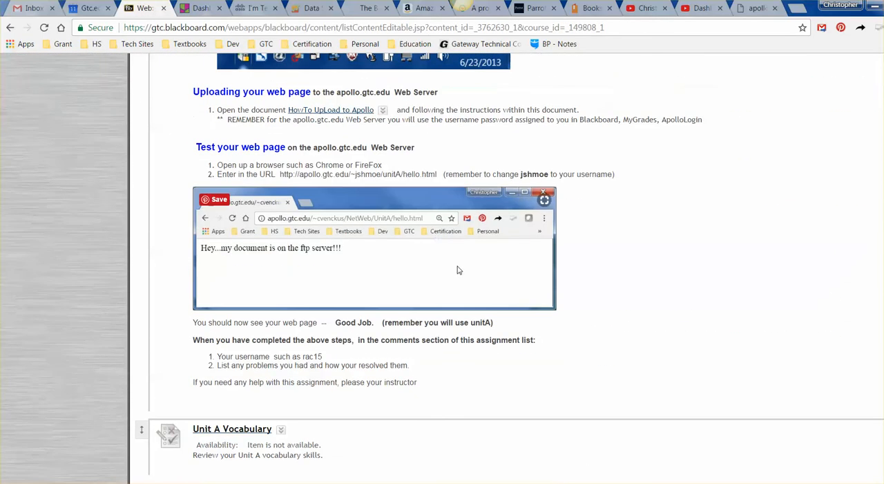